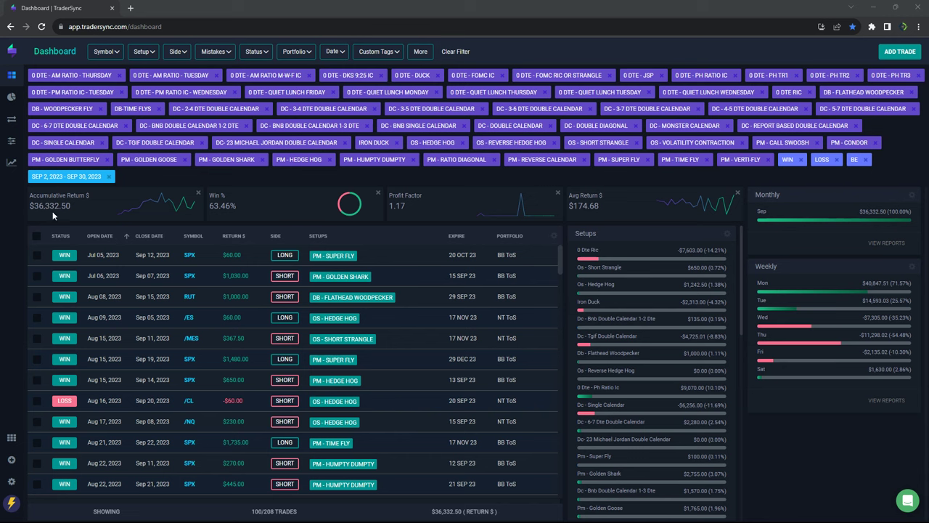
# Clear all setup selections and tick the 0 DTE AM Ratio, DKS, DUCK, FOMC and JSP setups
pyautogui.click(146, 51)
pyautogui.click(136, 70)
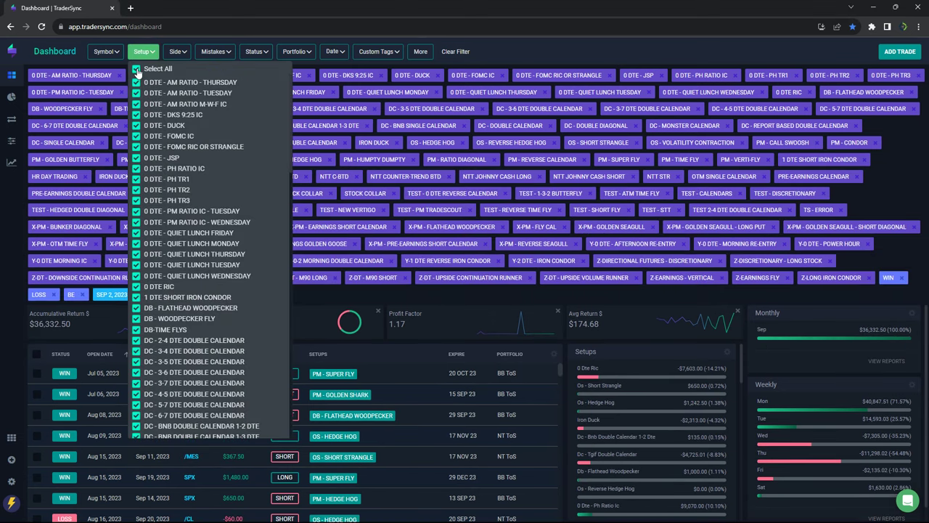
pyautogui.click(136, 83)
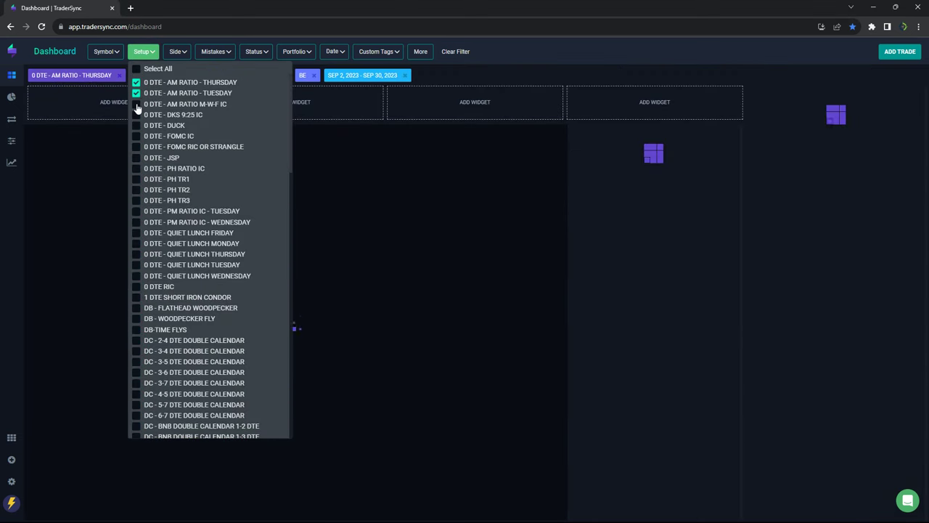
pyautogui.click(137, 104)
pyautogui.click(136, 115)
pyautogui.click(137, 135)
pyautogui.click(136, 146)
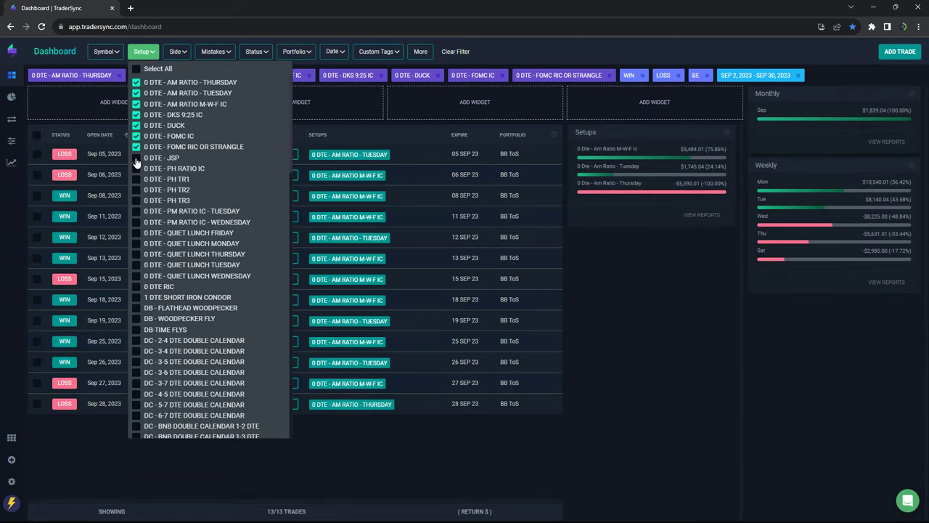
# Add the 0 DTE PH, PM Ratio IC, Quiet Lunch and RIC setups, then reload: 127 trades, $14,409.01
pyautogui.click(137, 168)
pyautogui.click(136, 189)
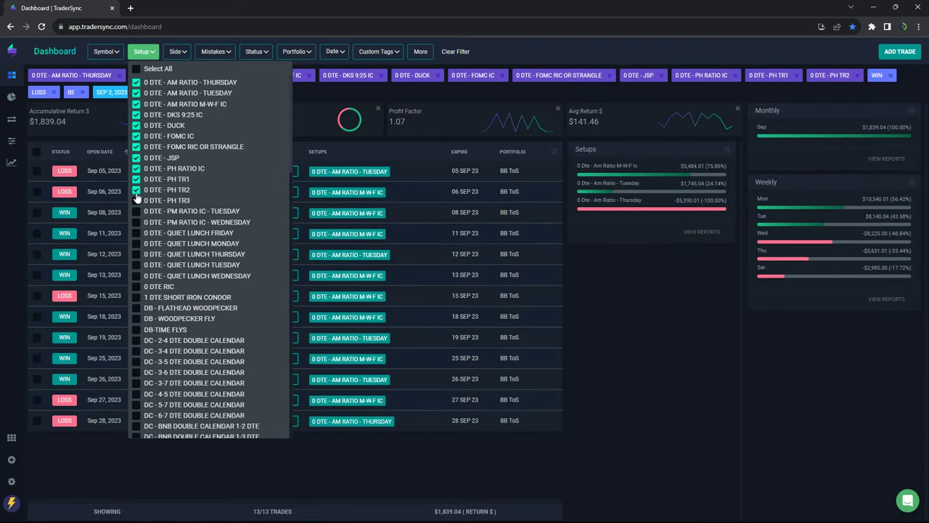
pyautogui.click(136, 212)
pyautogui.click(136, 222)
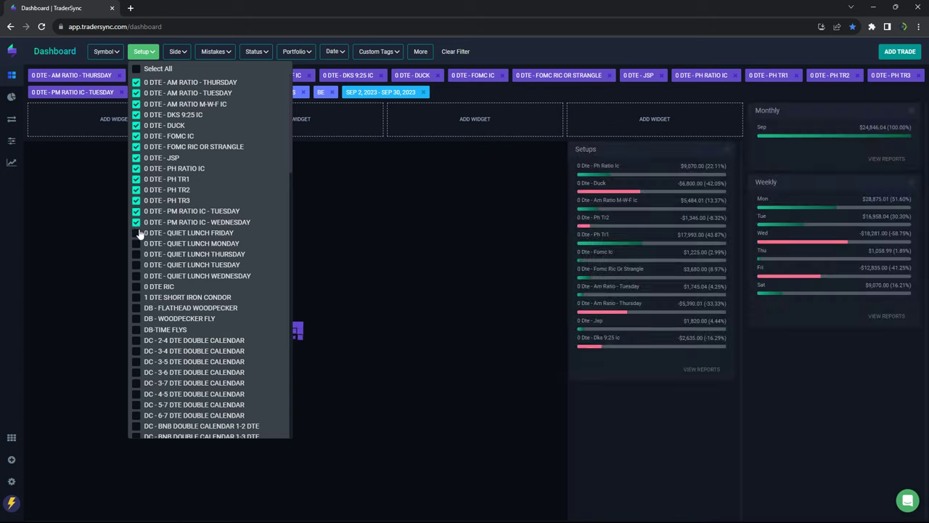
pyautogui.click(136, 243)
pyautogui.click(136, 254)
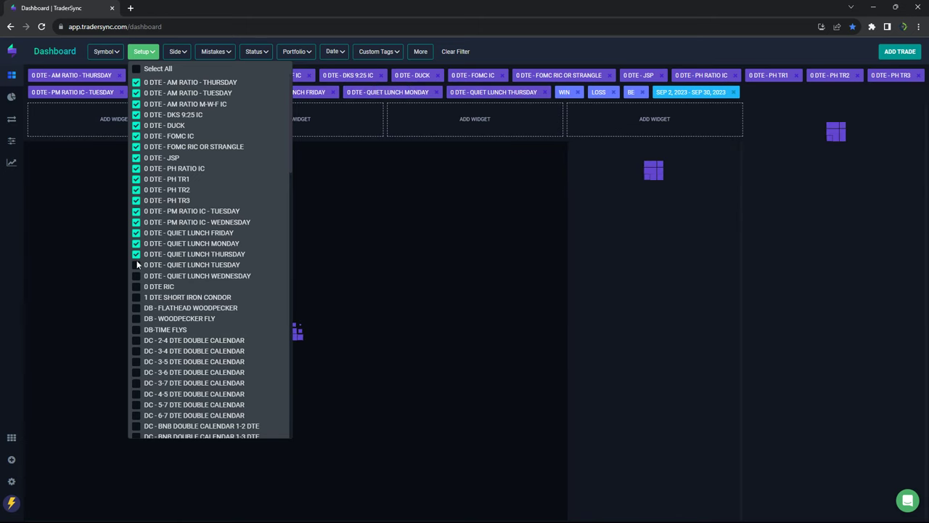
pyautogui.click(136, 276)
pyautogui.click(136, 286)
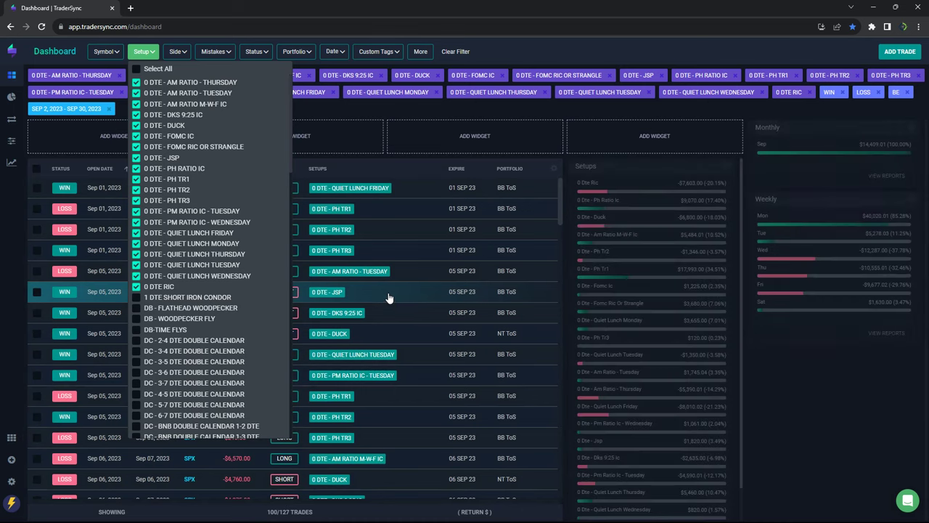
pyautogui.click(41, 27)
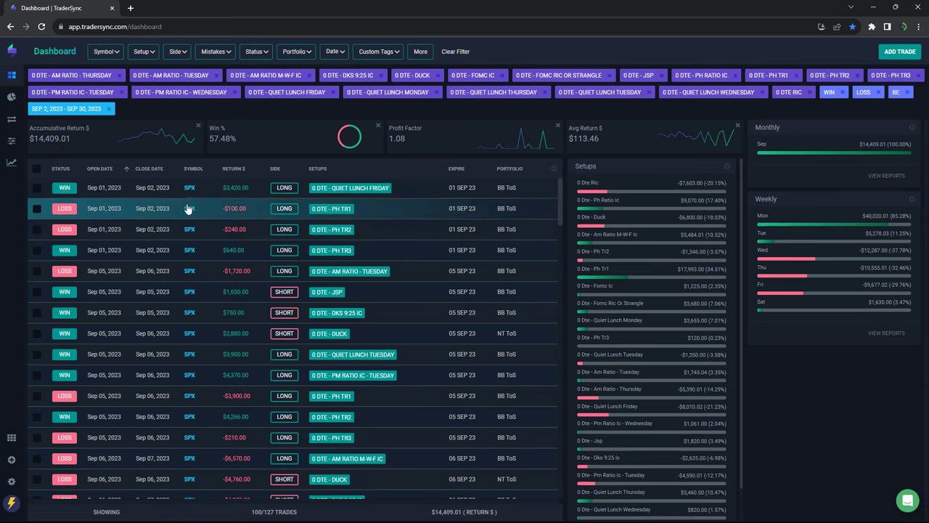
pyautogui.click(141, 52)
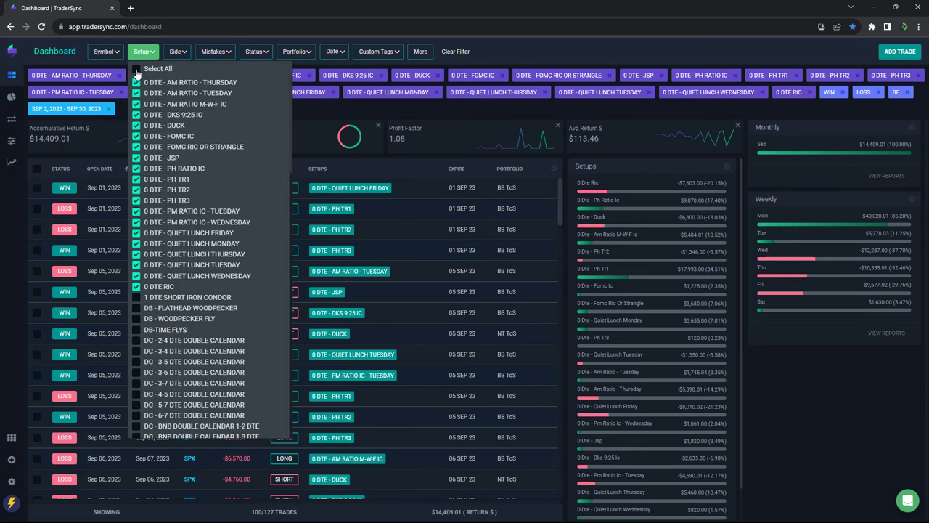
# Keep only AM RATIO Thursday, Tuesday and M-W-F IC in the setup filter and reload: 13 trades, $1,839.04
pyautogui.click(136, 69)
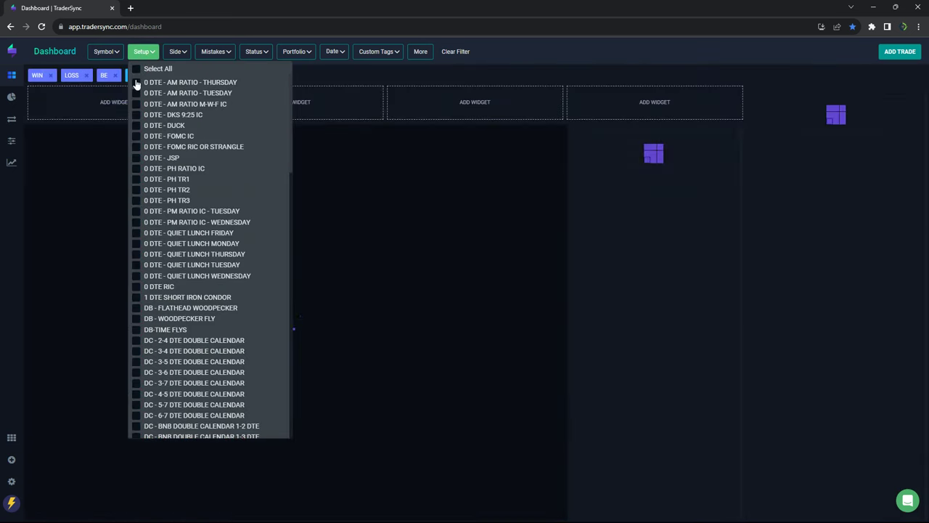
pyautogui.click(136, 82)
pyautogui.click(136, 93)
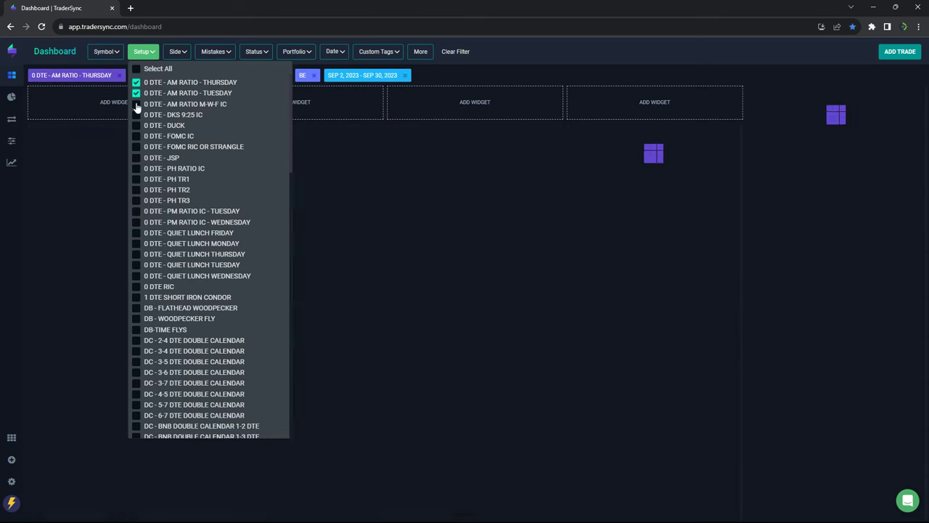
pyautogui.click(136, 104)
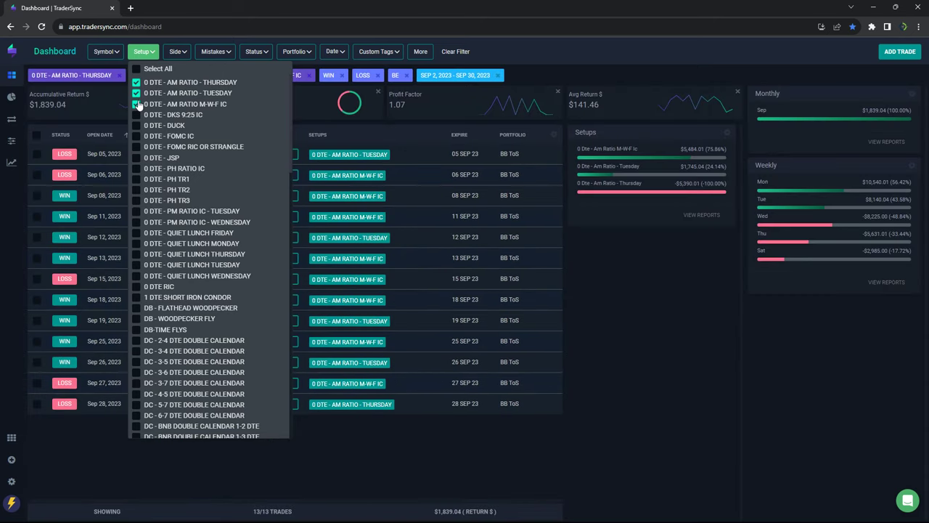
pyautogui.click(416, 439)
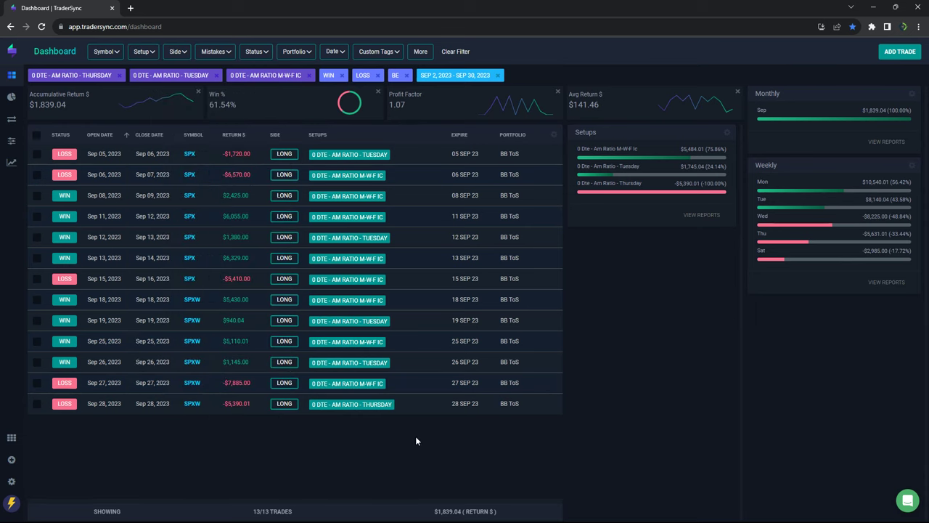
pyautogui.click(41, 27)
# Swap the three AM Ratio setups for 0 DTE - DKS 9:25 IC and reload: 12 trades, -$2,635.00
pyautogui.click(143, 52)
pyautogui.click(136, 82)
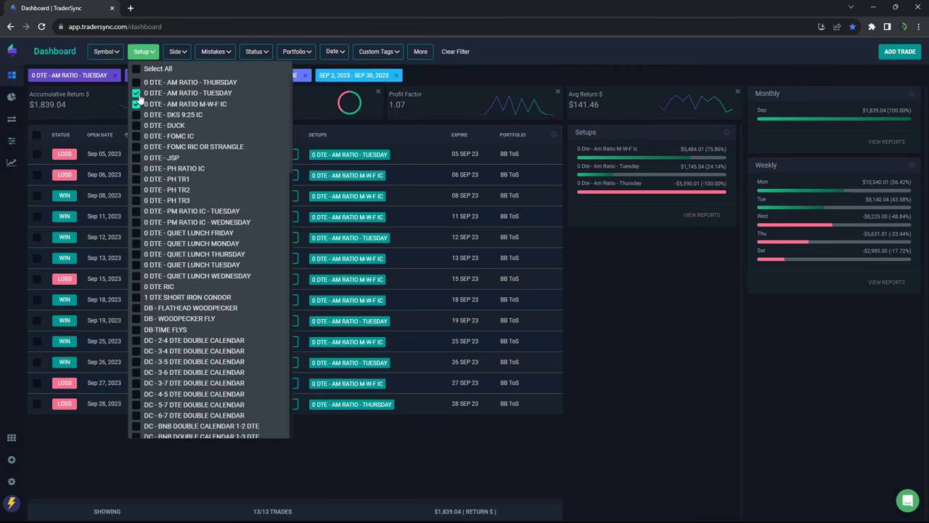
pyautogui.click(136, 103)
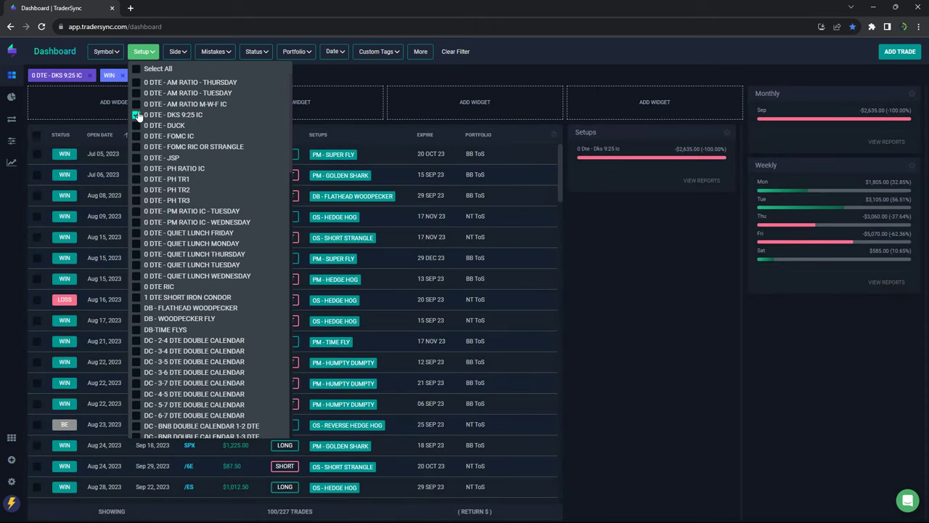
pyautogui.click(105, 413)
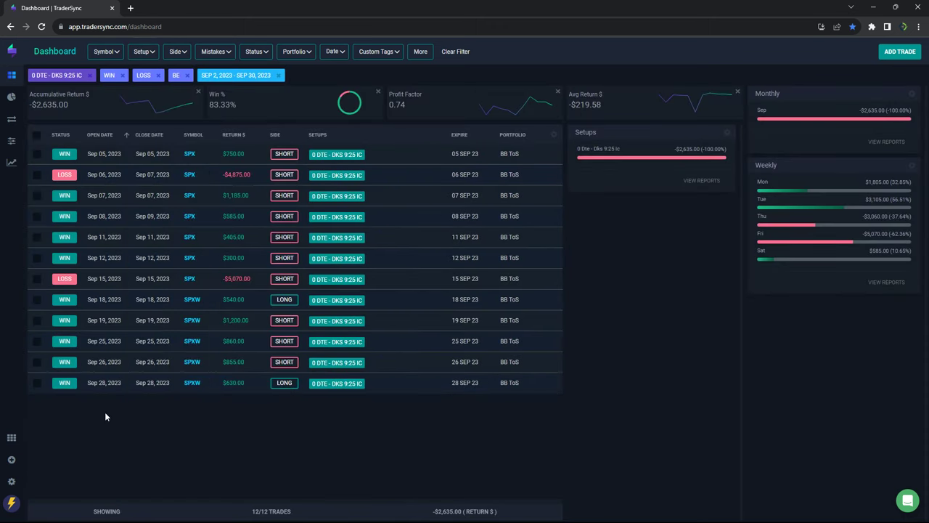
pyautogui.click(42, 26)
# Replace DKS 9:25 IC with 0 DTE - DUCK in the setup filter to review its results
pyautogui.click(143, 55)
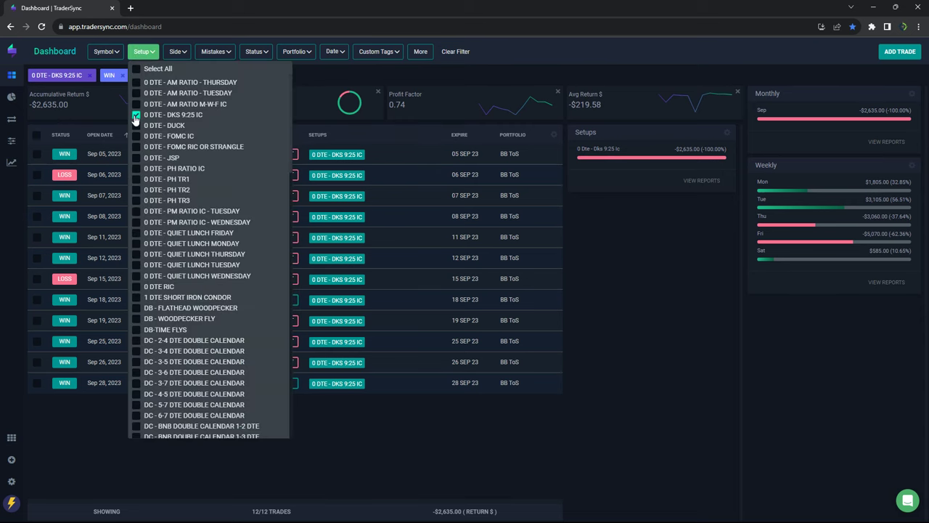
pyautogui.click(136, 116)
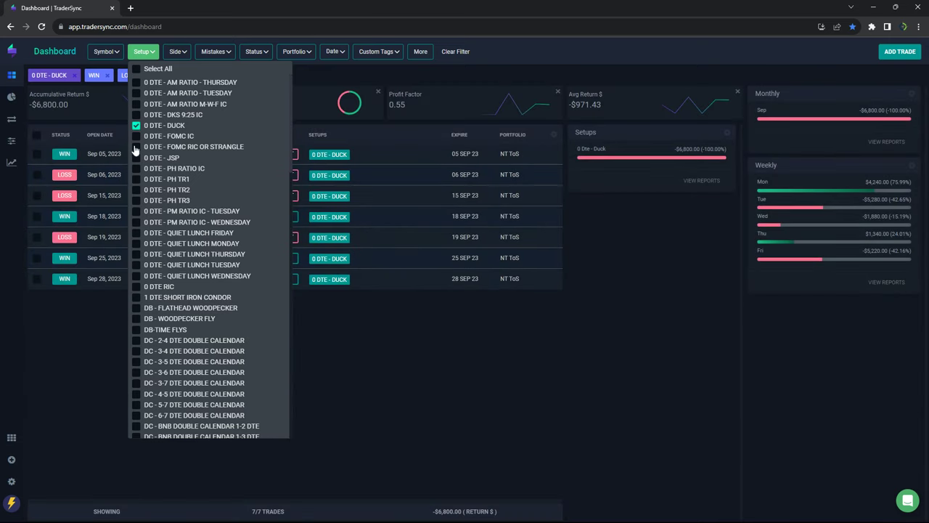
pyautogui.click(98, 317)
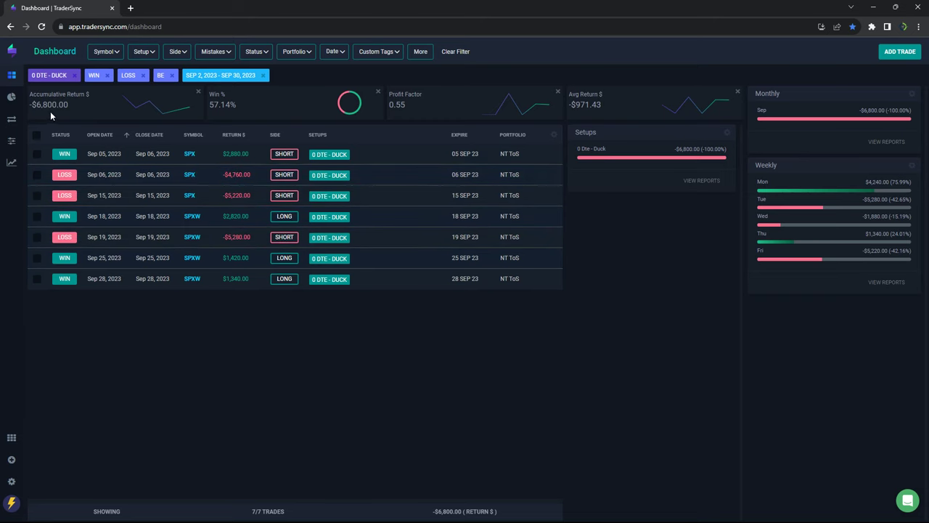
# Swap DUCK for 0 DTE - FOMC IC and FOMC RIC OR STRANGLE: 2 trades, $4,905.00
pyautogui.click(144, 54)
pyautogui.click(137, 126)
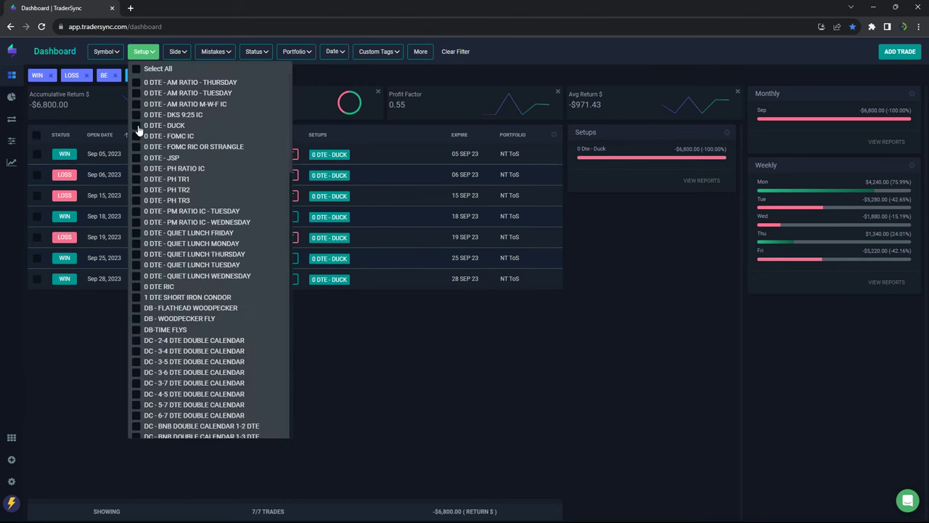
pyautogui.click(136, 137)
pyautogui.click(137, 146)
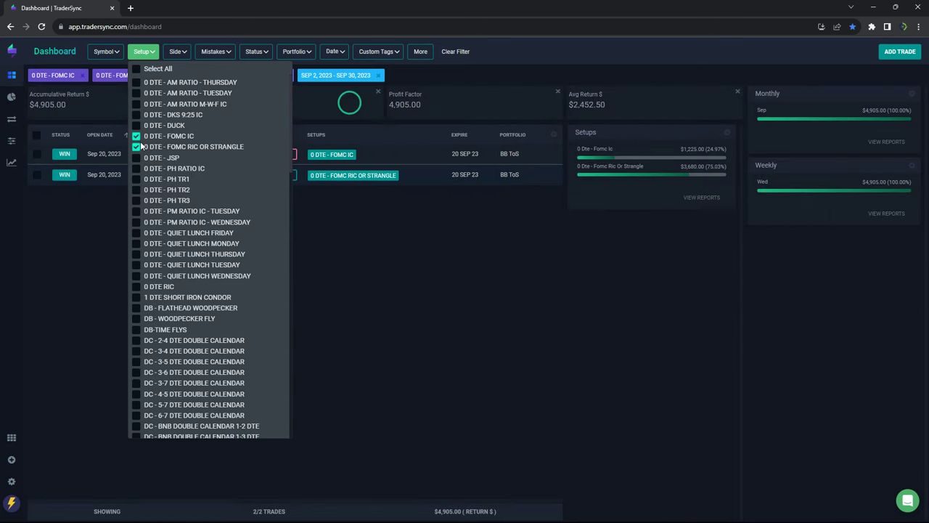
pyautogui.click(91, 248)
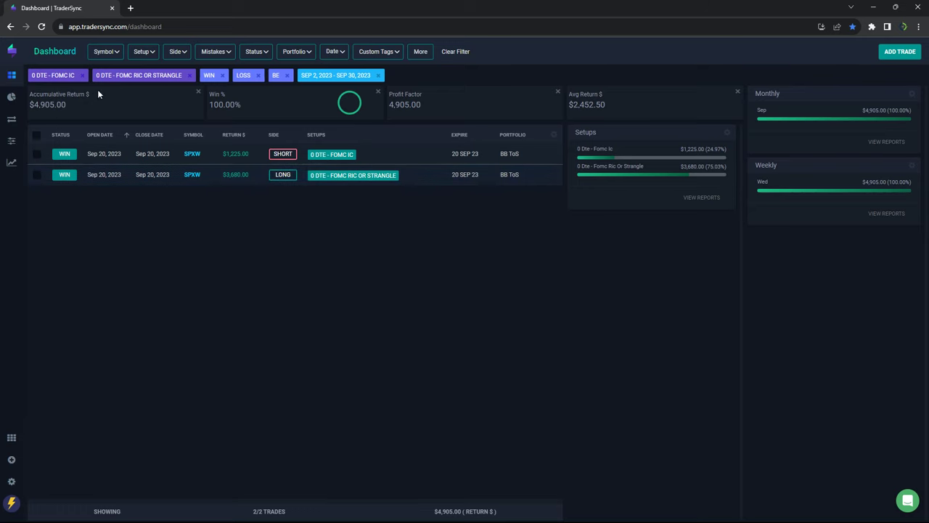
# Replace both FOMC setups with 0 DTE - JSP and reload: 13 trades, $1,820.00
pyautogui.click(150, 55)
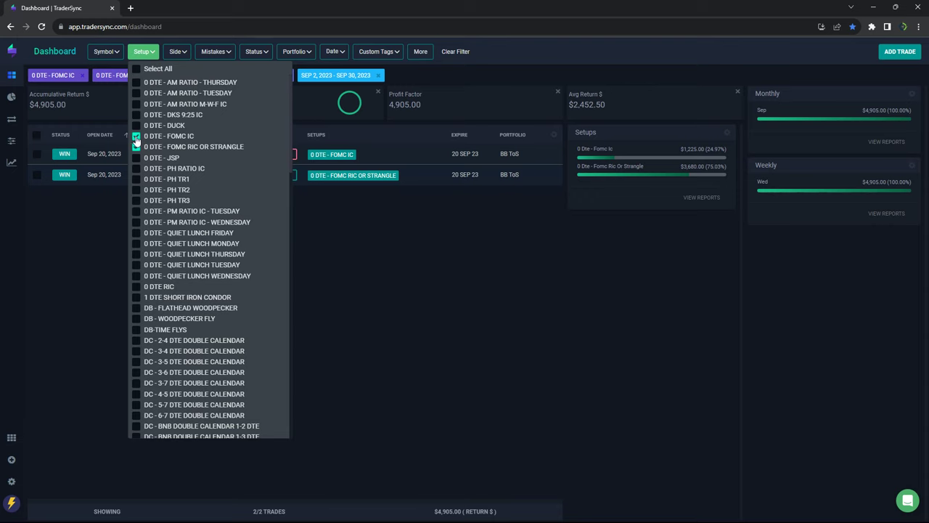
pyautogui.click(135, 136)
pyautogui.click(136, 157)
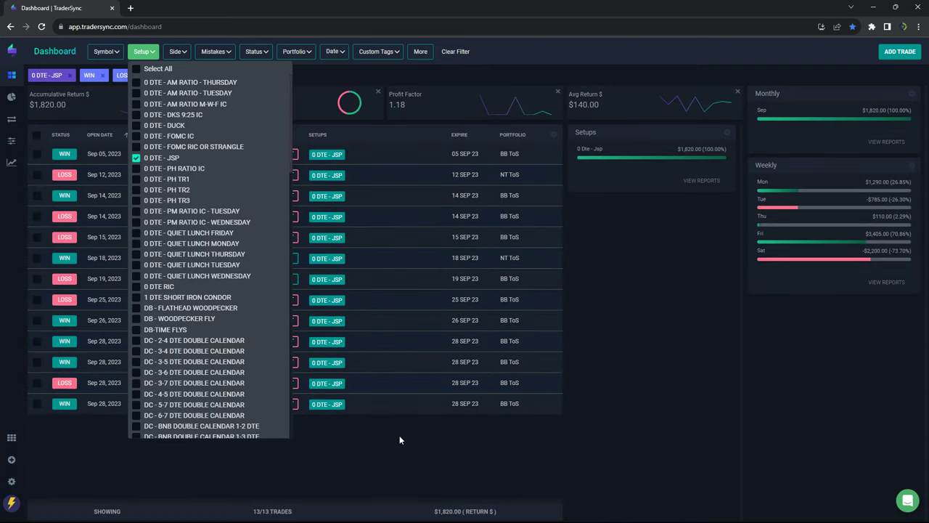
pyautogui.click(399, 435)
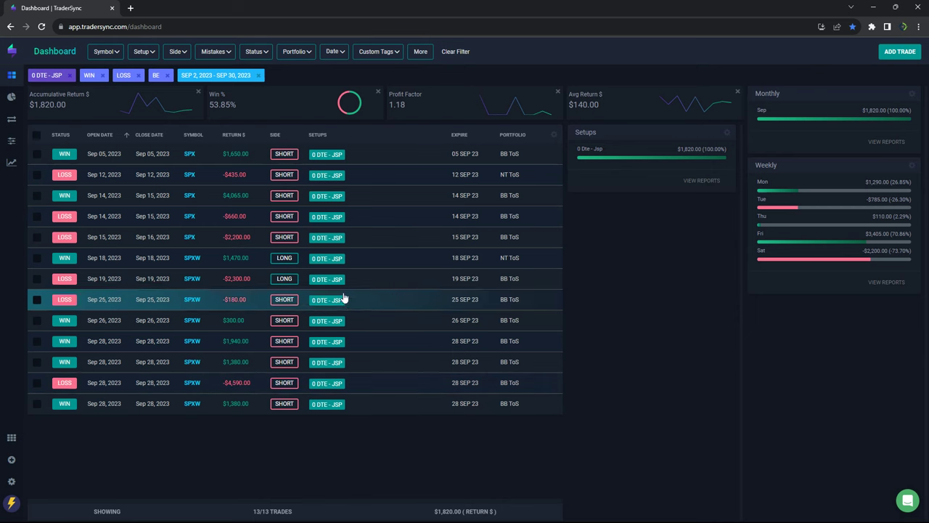
pyautogui.click(40, 27)
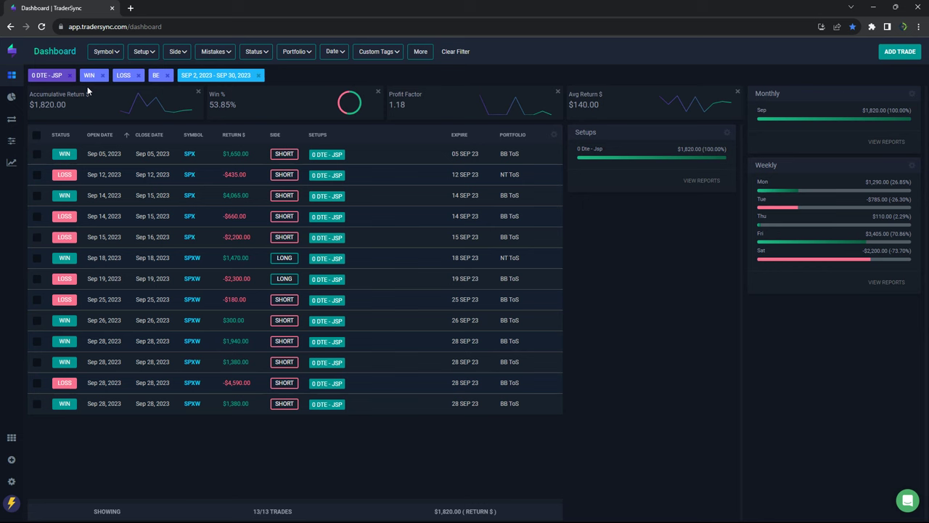
pyautogui.click(142, 51)
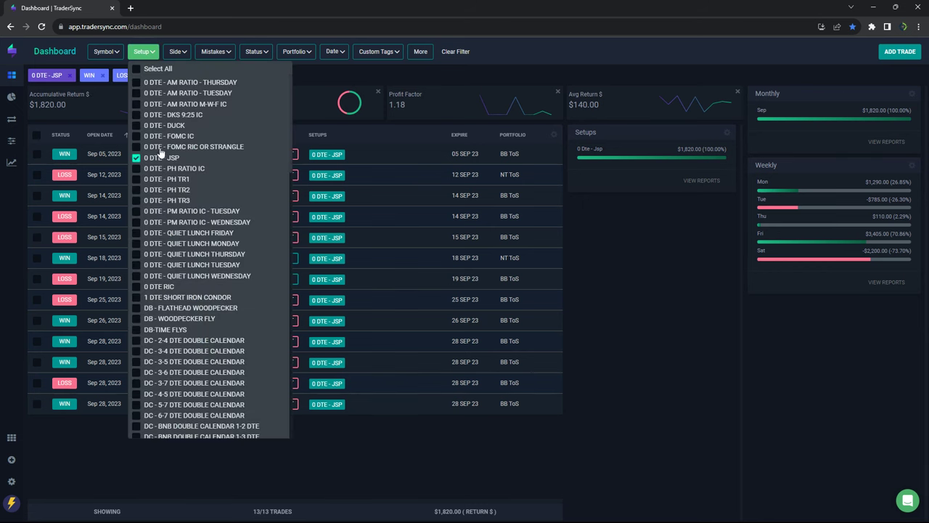
# Swap JSP for PH RATIO IC, PH TR1, TR2 and TR3 and reload: 57 trades, $25,837.00
pyautogui.click(136, 157)
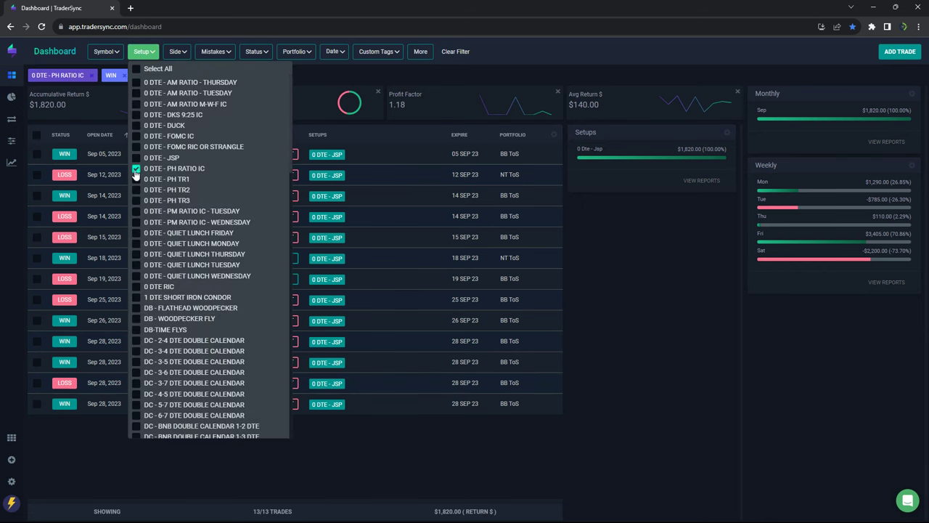
pyautogui.click(136, 178)
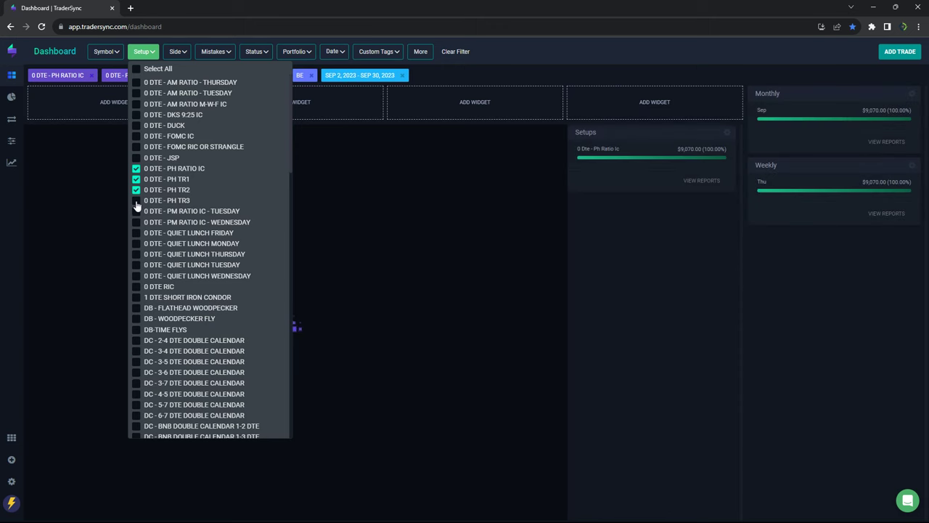
pyautogui.click(135, 205)
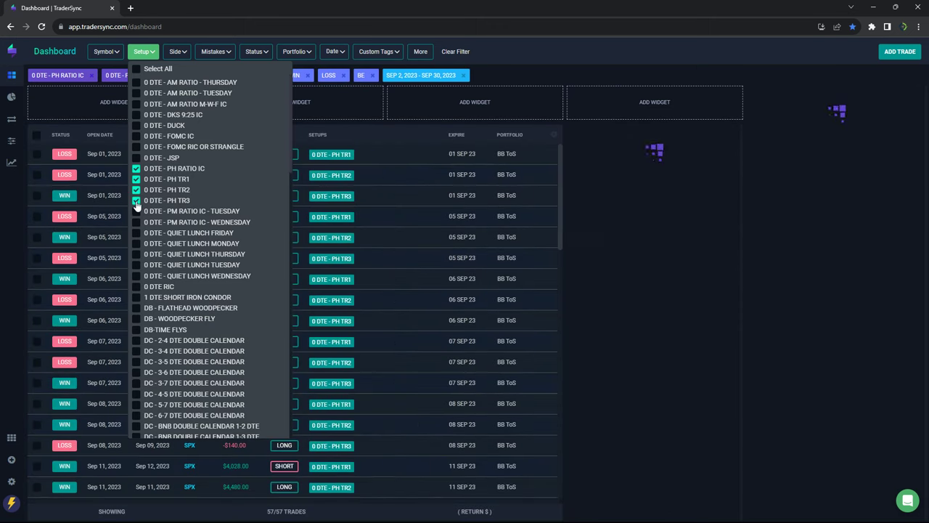
pyautogui.click(602, 354)
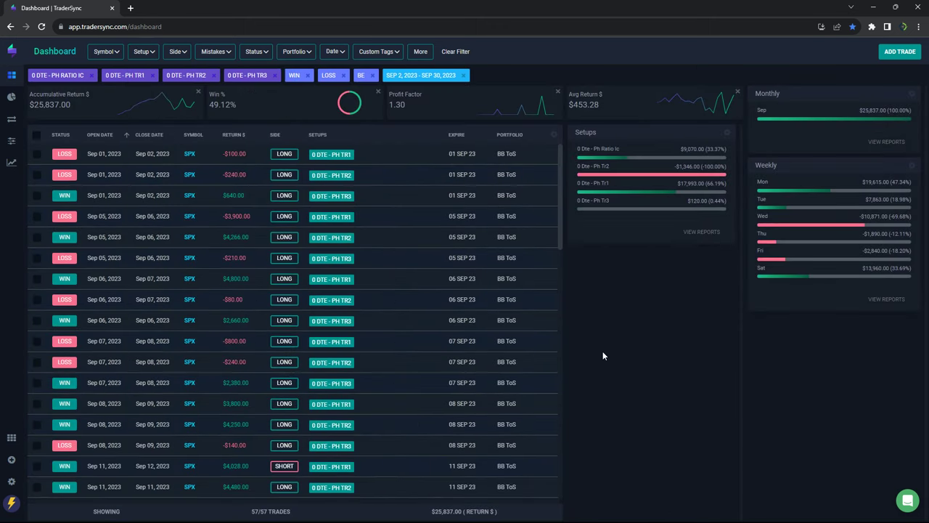
pyautogui.click(41, 27)
pyautogui.click(143, 51)
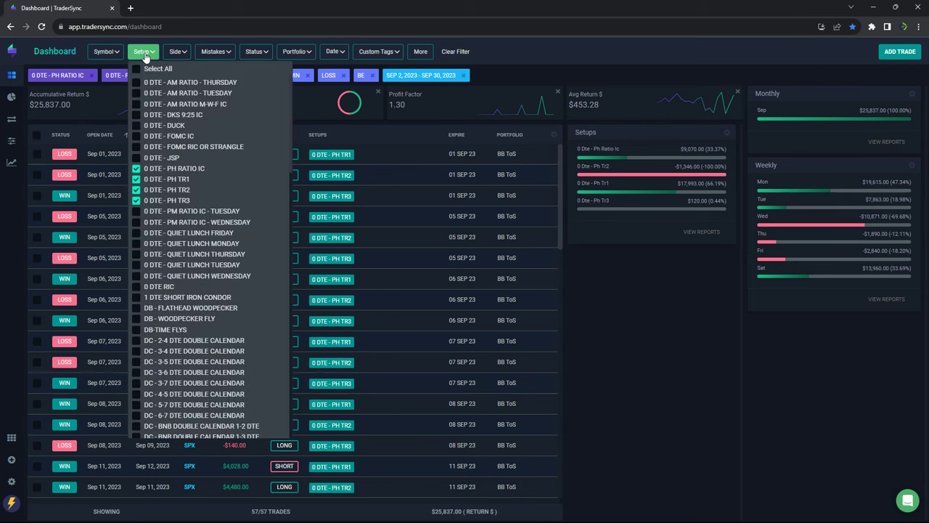
# Replace the PH setups with PM Ratio IC Tuesday/Wednesday and all five Quiet Lunch days: 17 trades, -$2,954.03
pyautogui.click(137, 168)
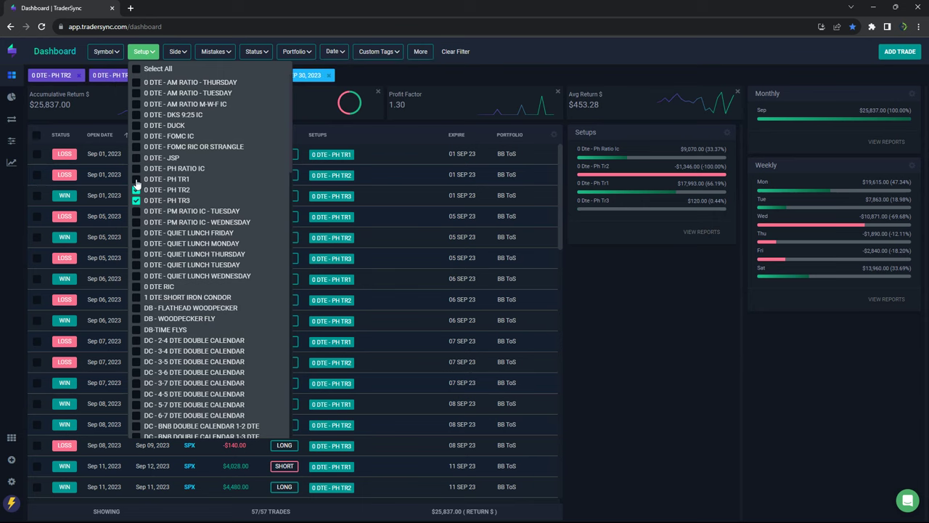
pyautogui.click(136, 189)
pyautogui.click(137, 200)
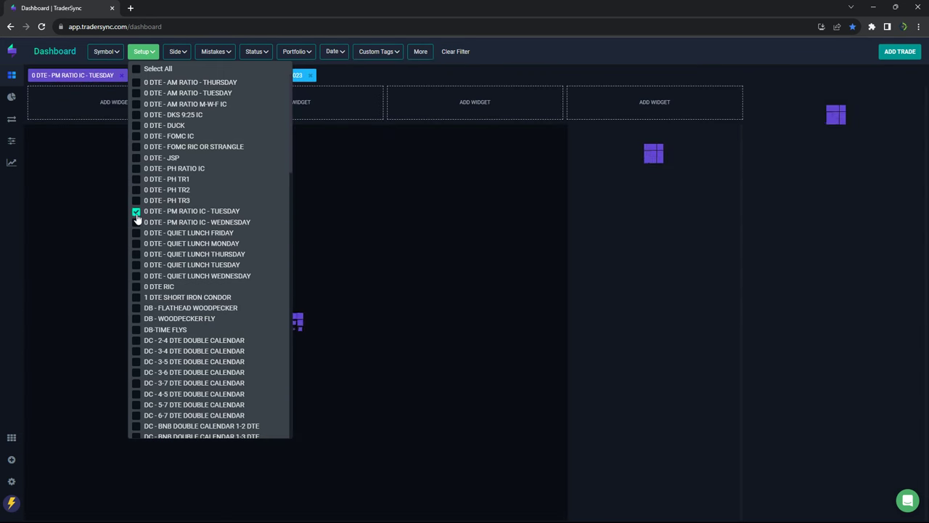
pyautogui.click(137, 222)
pyautogui.click(137, 232)
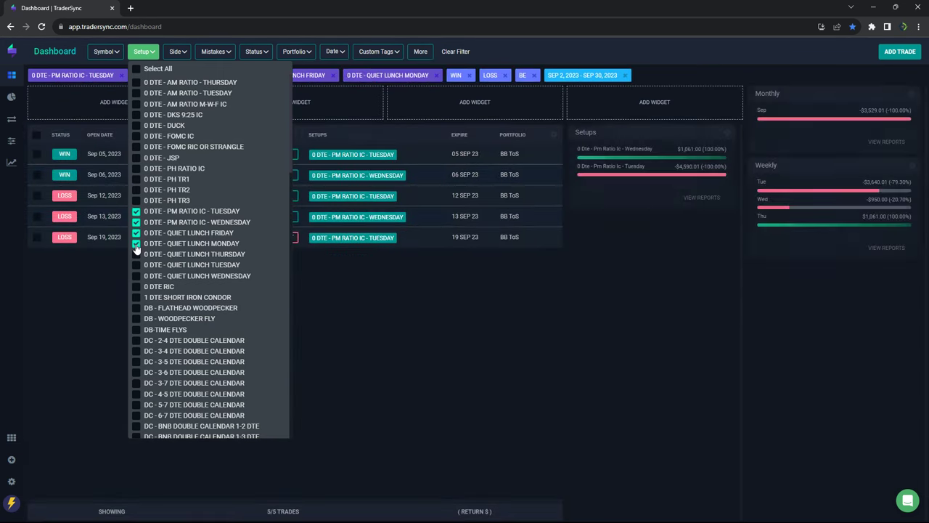
pyautogui.click(136, 254)
pyautogui.click(136, 265)
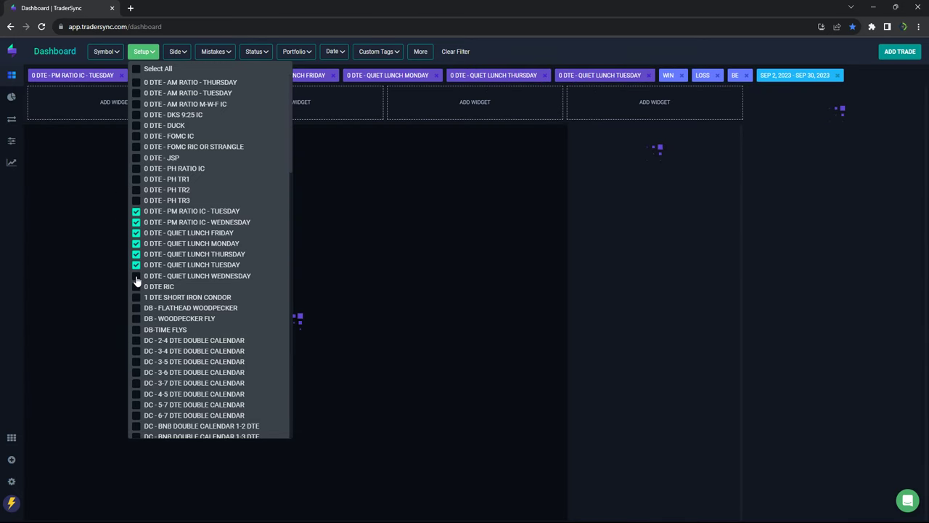
pyautogui.click(136, 276)
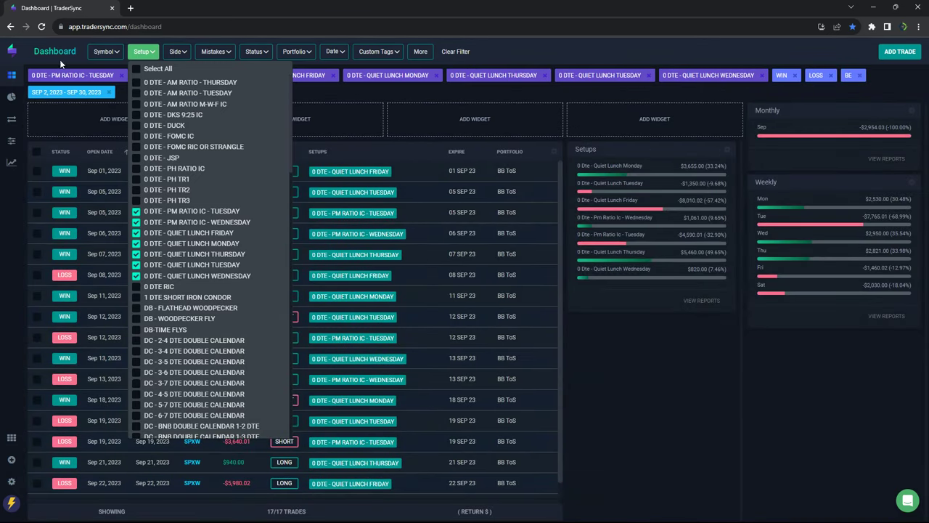
pyautogui.click(42, 27)
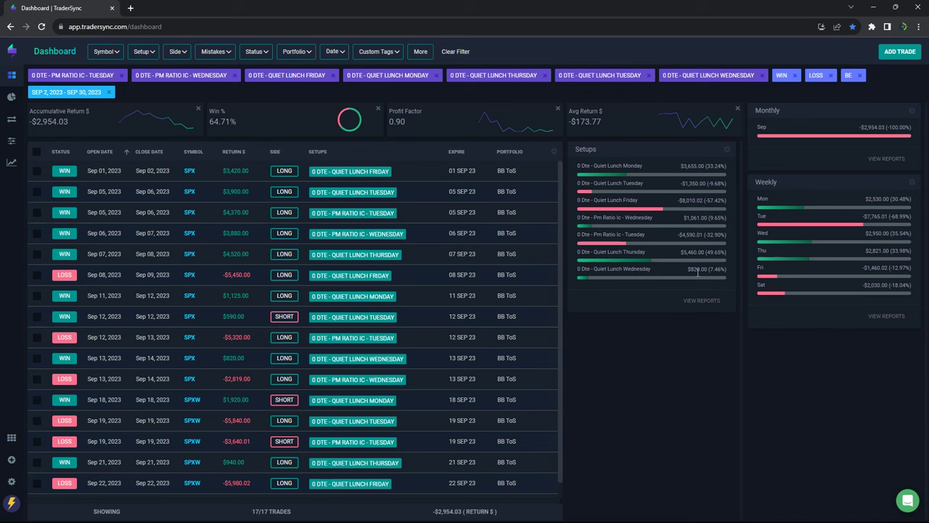
# Drop PM Ratio IC and Quiet Lunch, leaving only 0 DTE RIC: six trades returning -$7,603.00
pyautogui.click(142, 52)
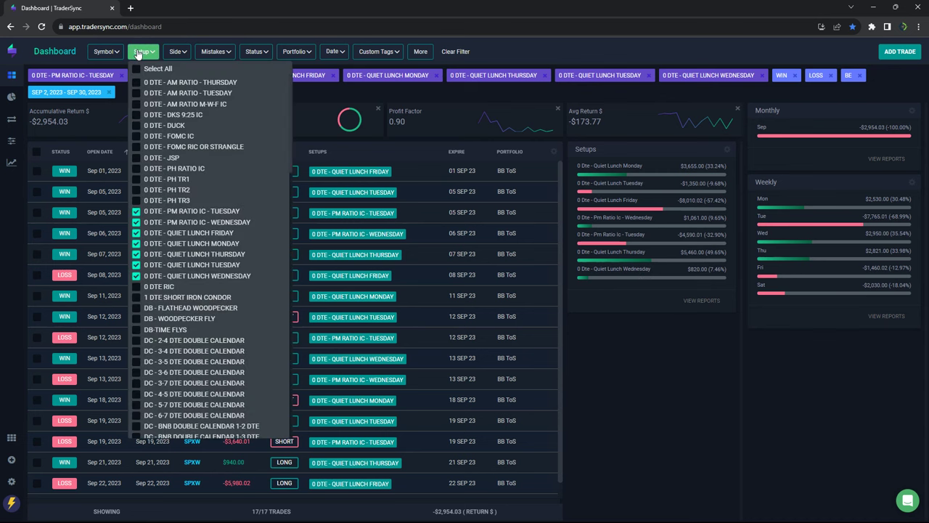
pyautogui.click(136, 211)
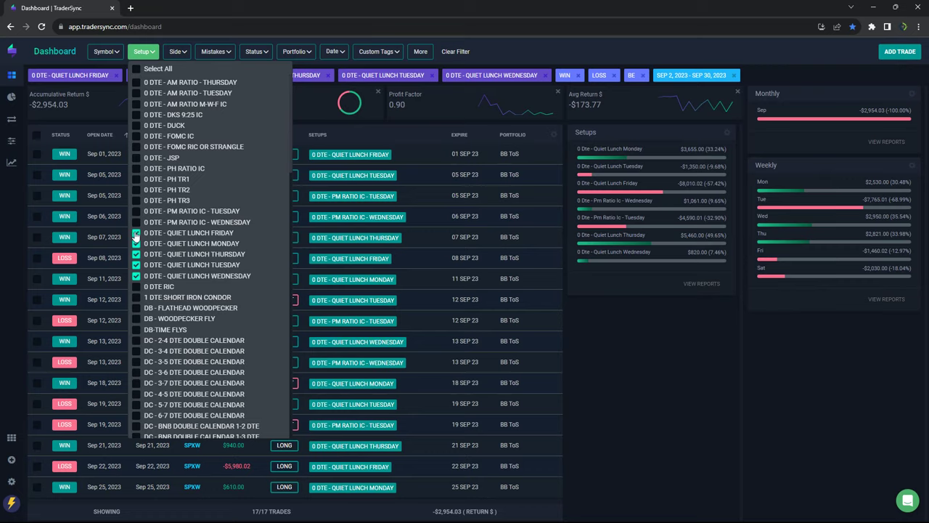
pyautogui.click(135, 232)
pyautogui.click(135, 254)
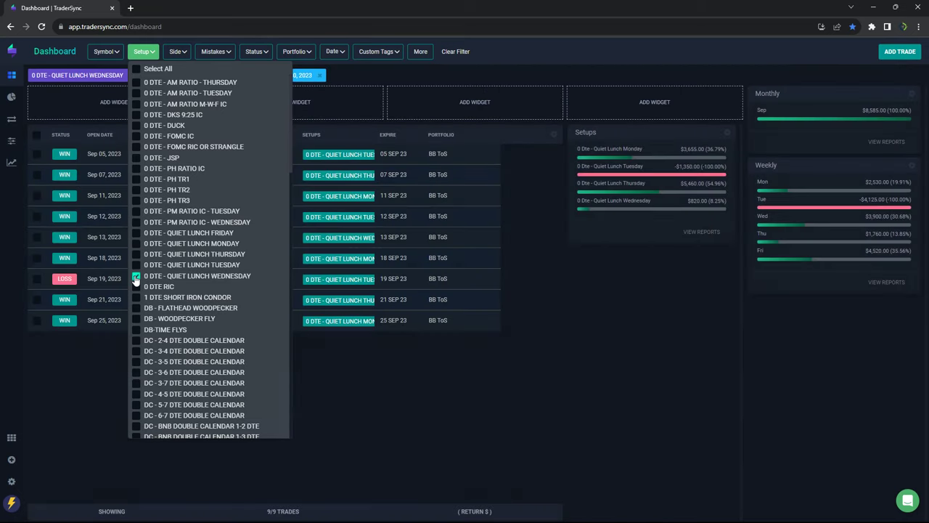
pyautogui.click(136, 276)
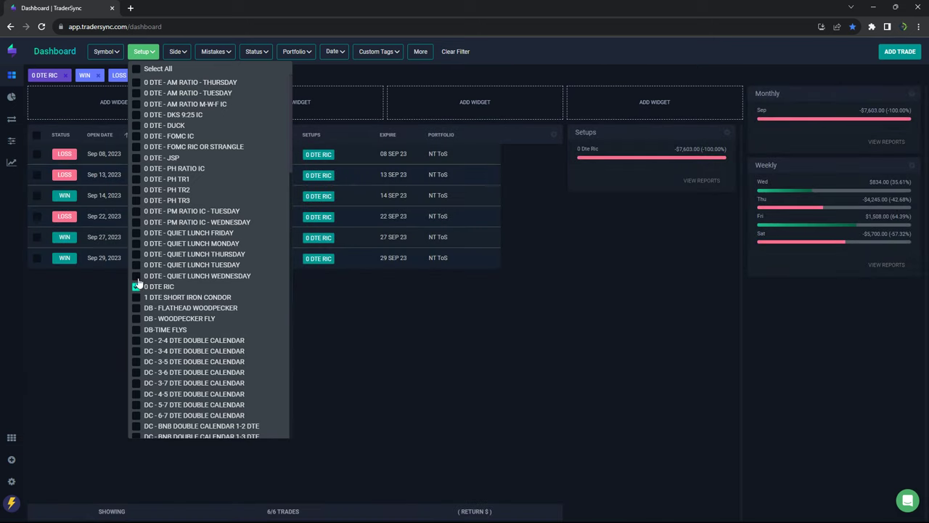
pyautogui.click(89, 312)
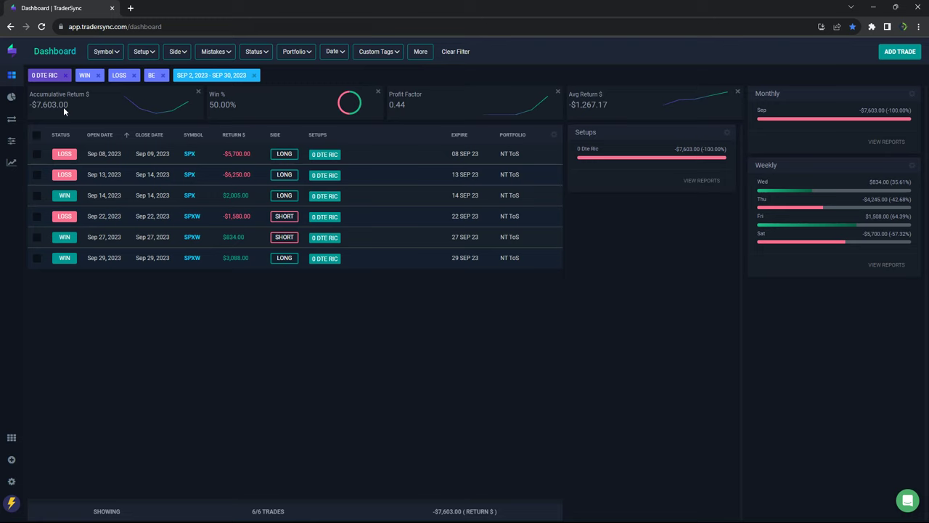
# Swap 0 DTE RIC for DB - FLATHEAD WOODPECKER in the setup filter
pyautogui.click(144, 54)
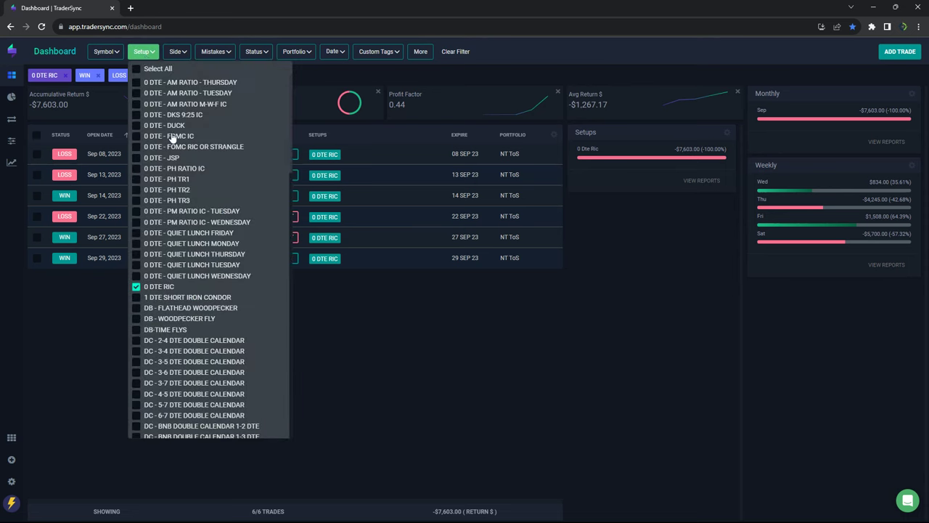
pyautogui.click(136, 287)
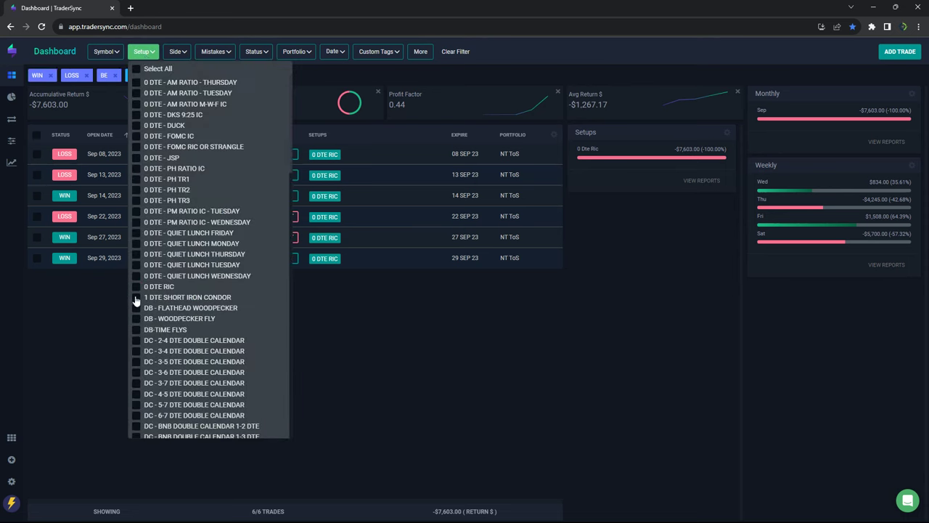
pyautogui.click(136, 307)
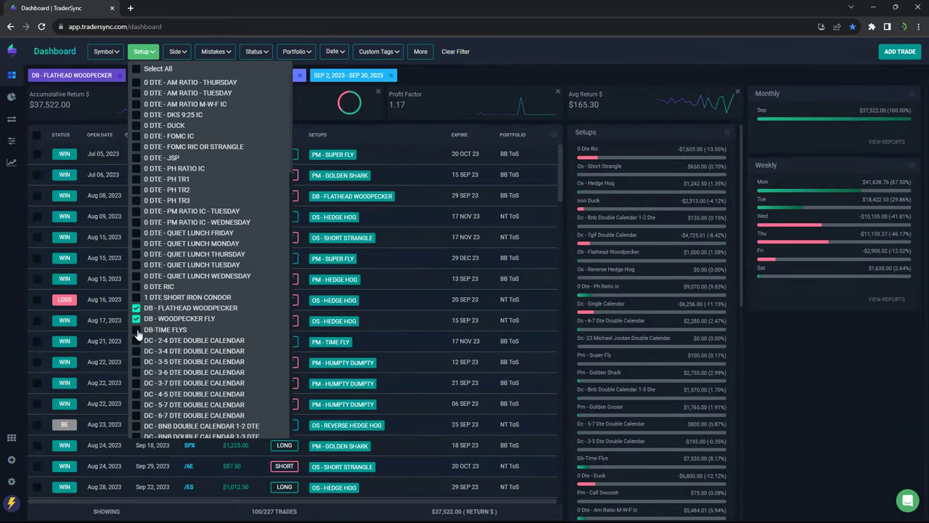
# Add DB - WOODPECKER FLY and DB-TIME FLYS and reload: 12 trades, $8,535.00 at 91.67% wins
pyautogui.click(136, 318)
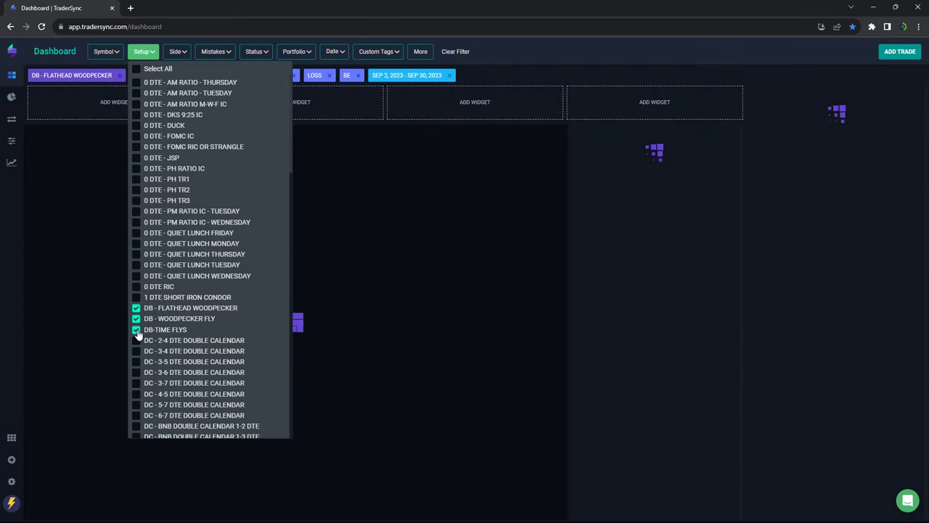
pyautogui.click(136, 328)
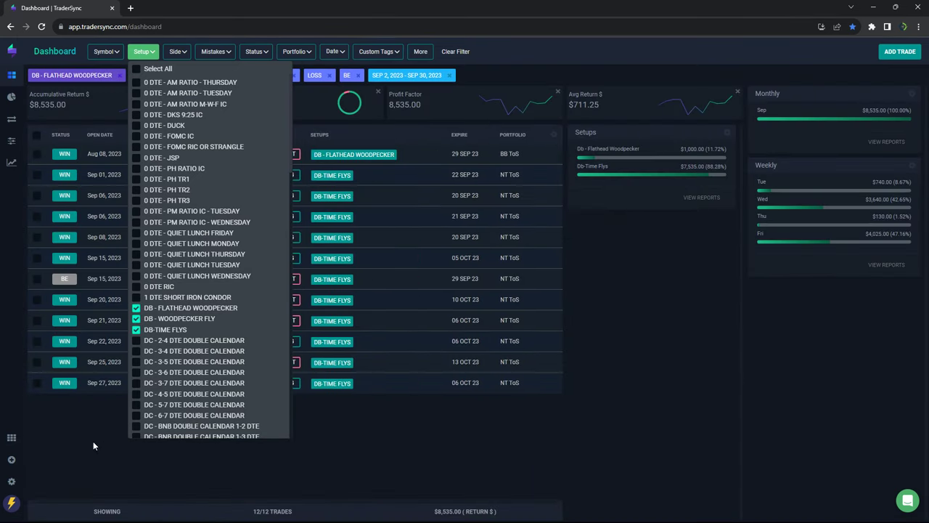
pyautogui.click(92, 445)
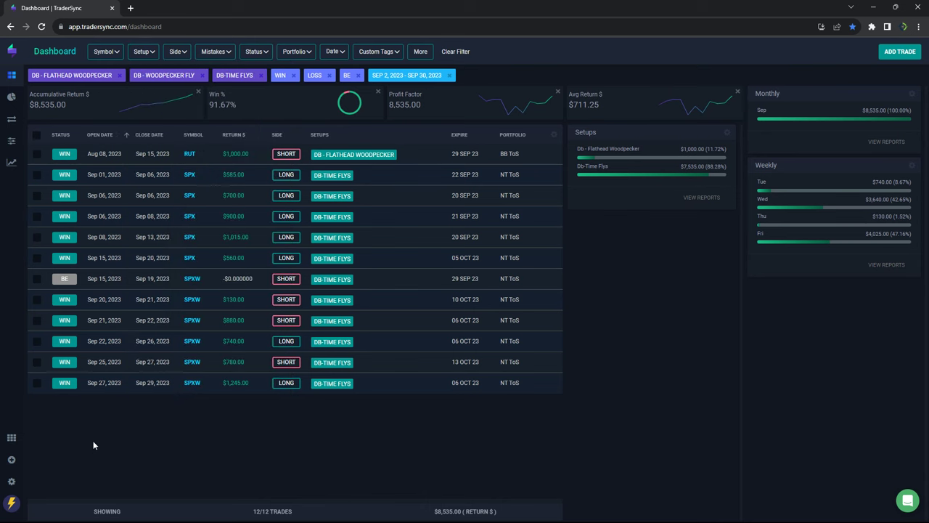
pyautogui.click(40, 31)
pyautogui.click(173, 56)
# Drop the DB setups and tick the DC 2-4 through 6-7 DTE and BNB 1-2 DTE double calendars
pyautogui.click(144, 51)
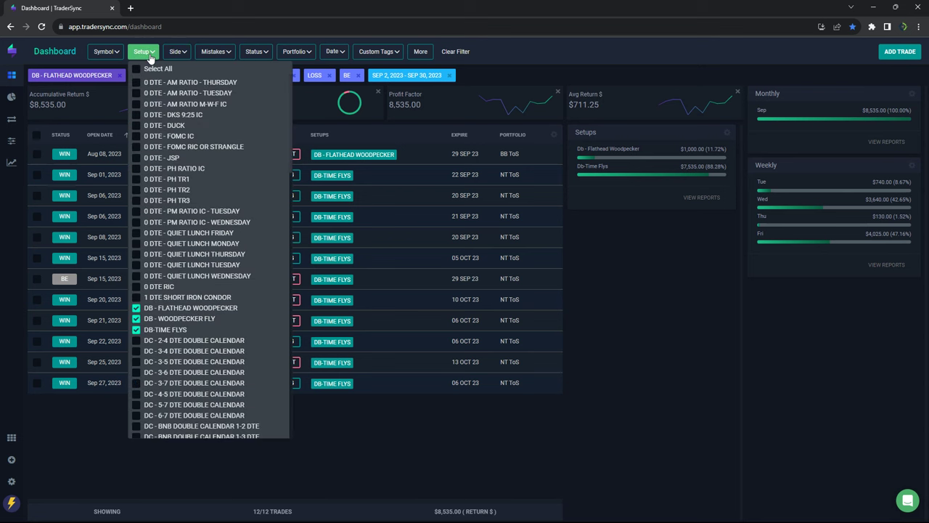
pyautogui.click(135, 308)
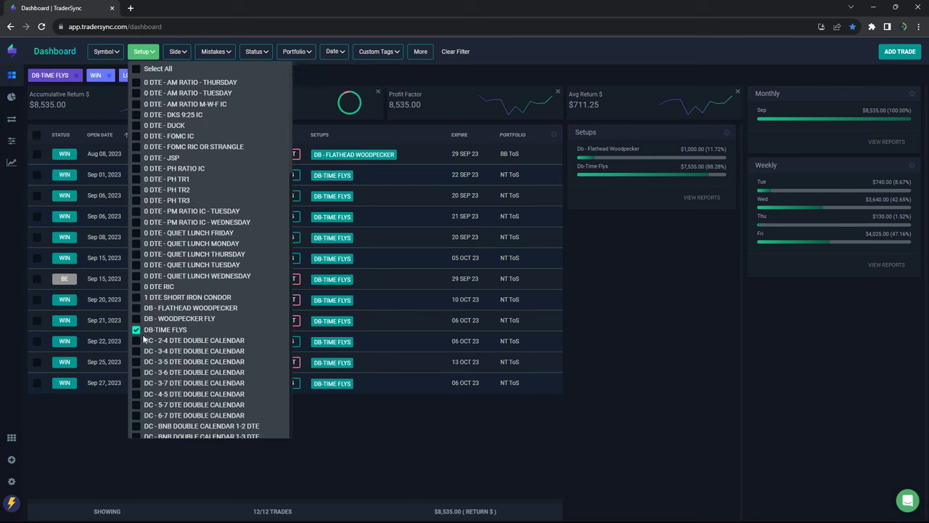
pyautogui.click(136, 330)
pyautogui.click(135, 351)
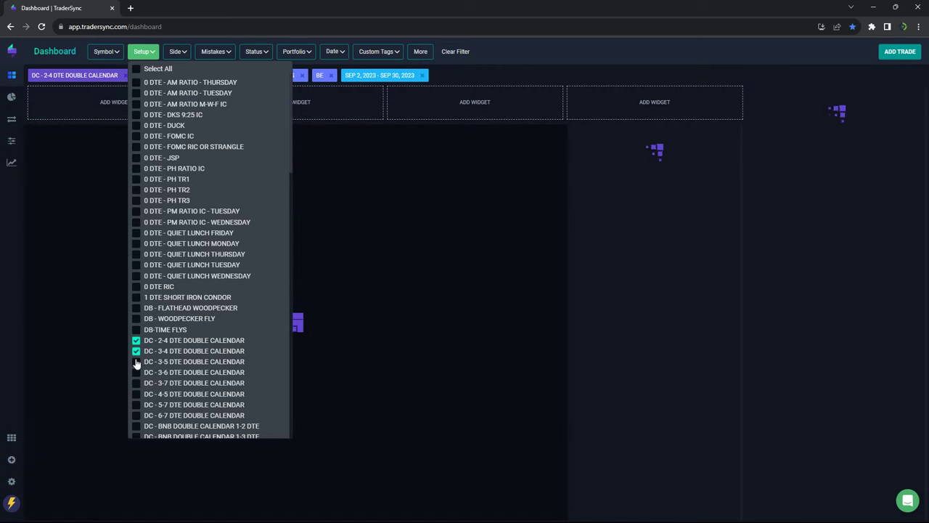
pyautogui.click(136, 361)
pyautogui.click(135, 383)
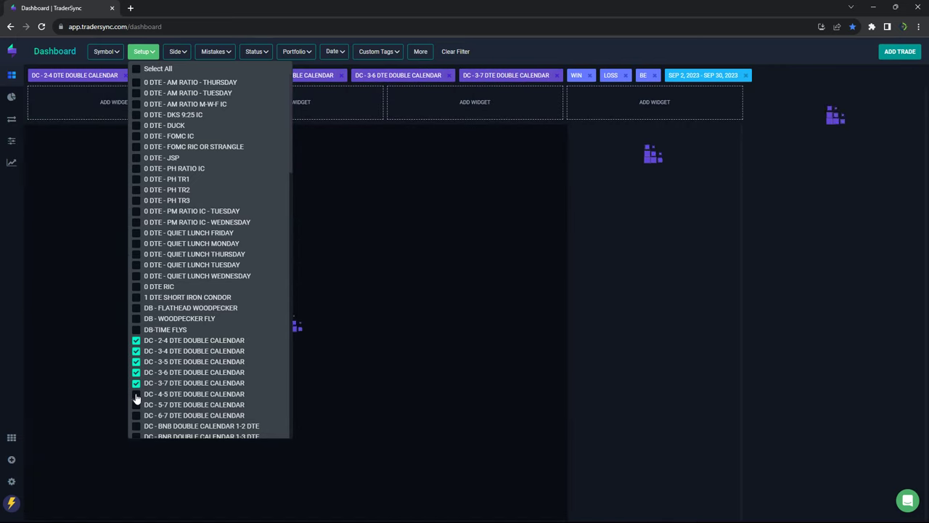
pyautogui.click(135, 396)
pyautogui.click(136, 416)
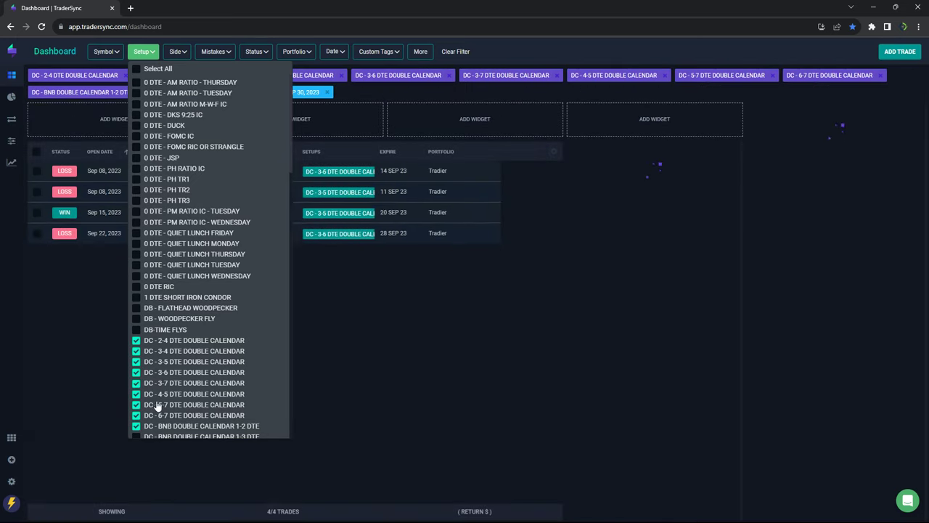
# Add the remaining BNB, Monster, single, diagonal and report-based DC setups: 30 trades, -$7,801.01
pyautogui.scroll(-2, 157, 406)
pyautogui.click(137, 275)
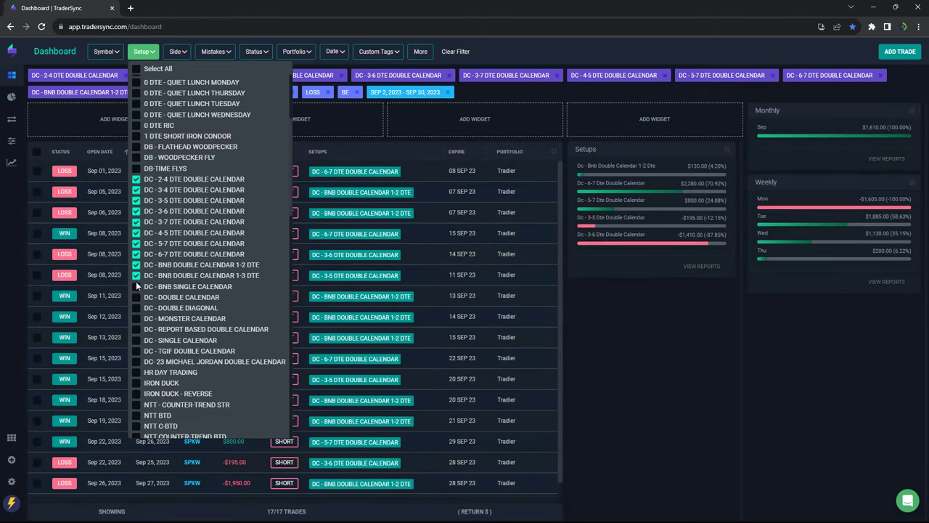
pyautogui.click(136, 286)
pyautogui.click(136, 297)
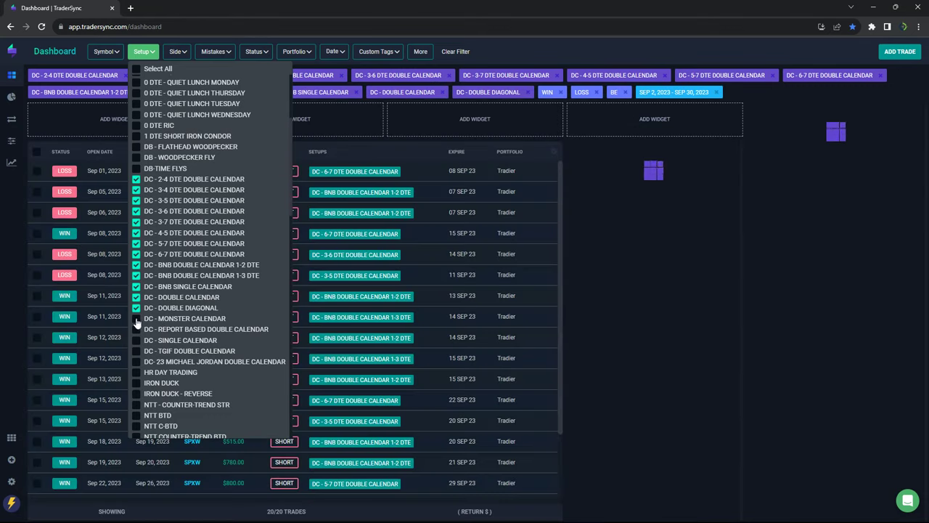
pyautogui.click(137, 318)
pyautogui.click(137, 328)
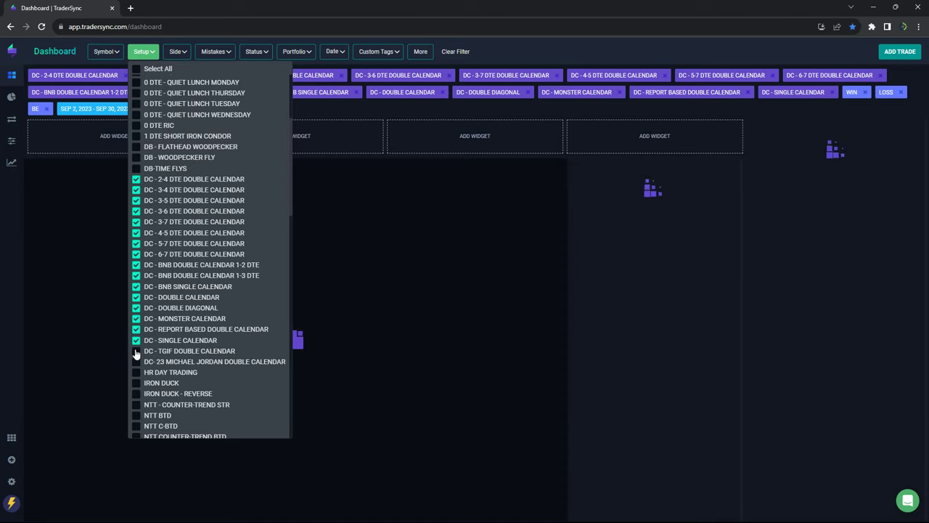
pyautogui.click(136, 351)
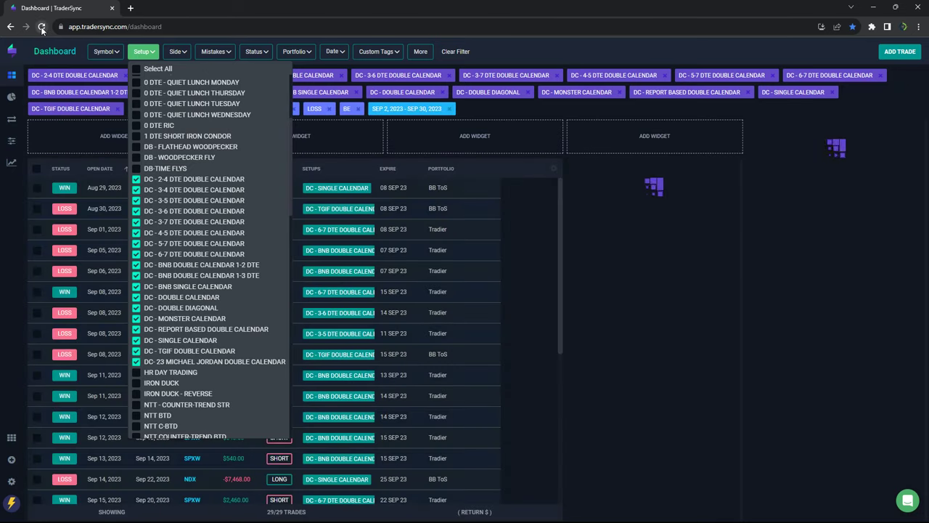
pyautogui.click(42, 27)
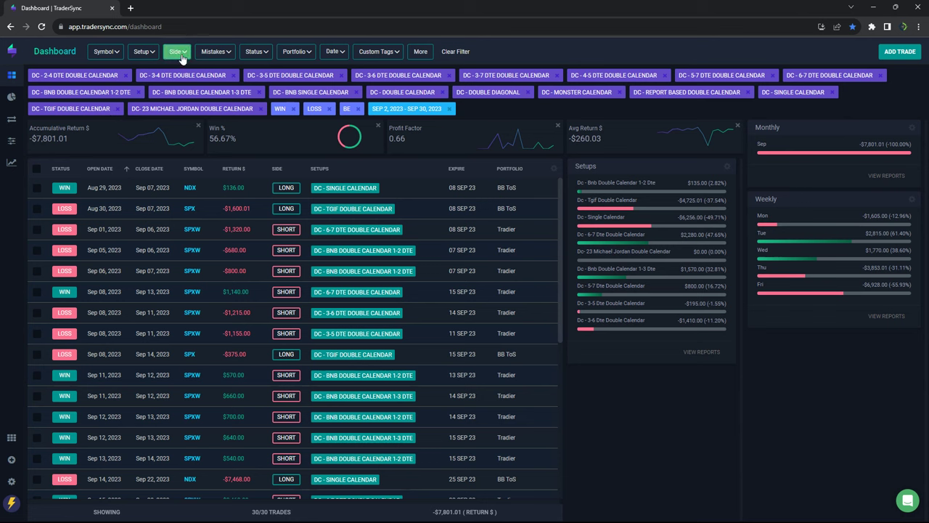
pyautogui.click(149, 55)
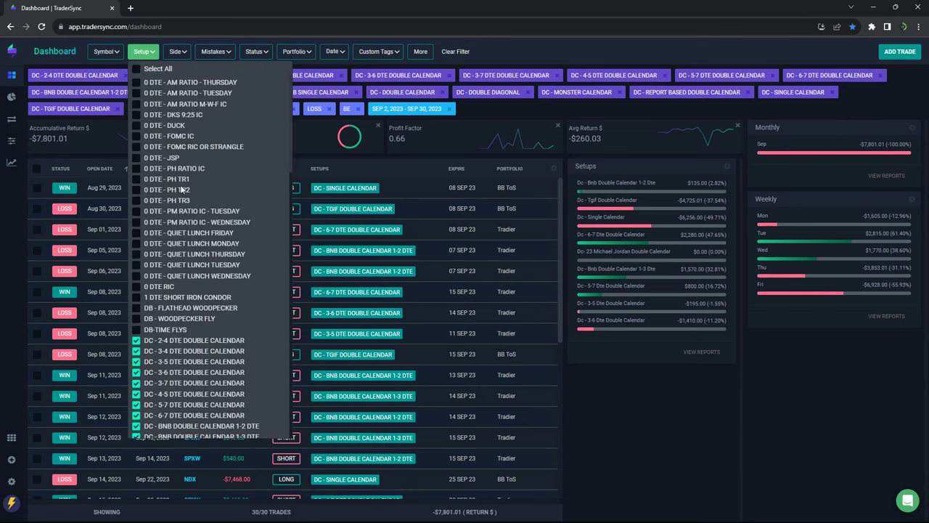
# View the IRON DUCK setup alone (three losing trades, -$2,313.00), then deselect it
pyautogui.click(136, 69)
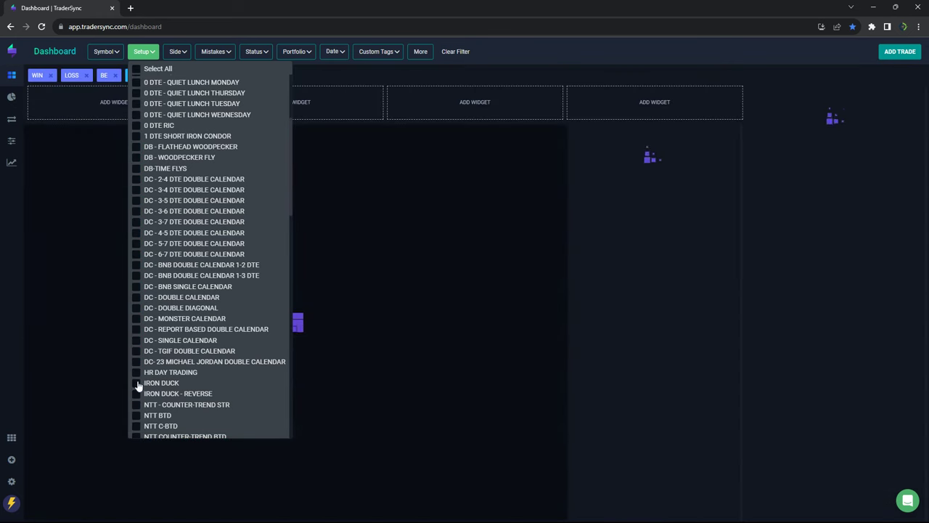
pyautogui.click(137, 383)
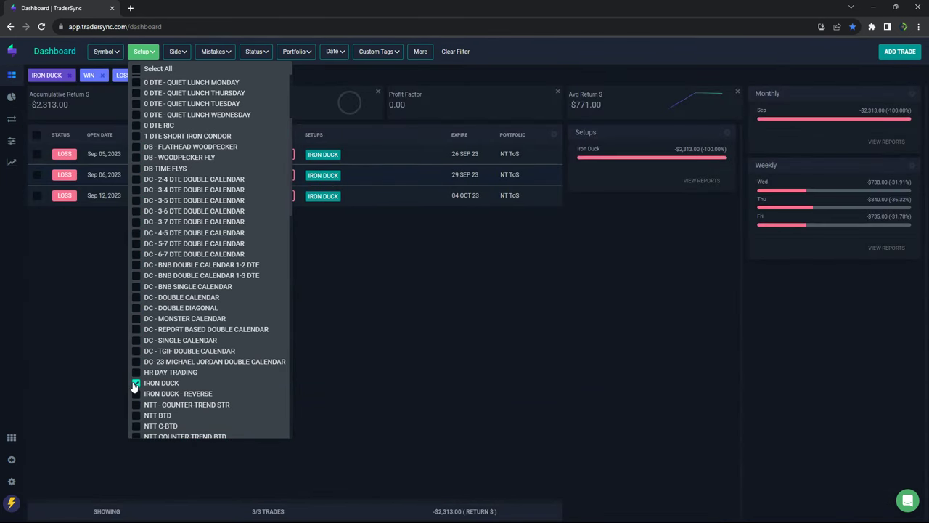
pyautogui.click(71, 346)
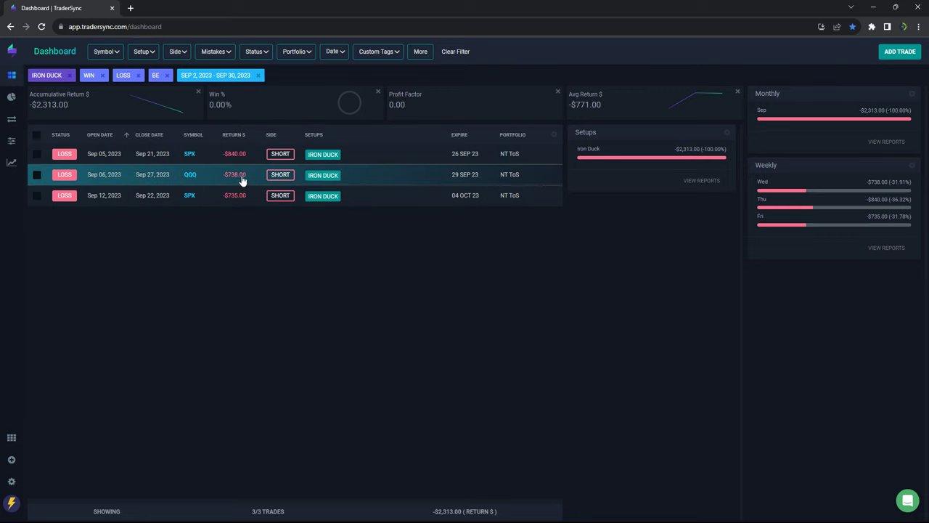
pyautogui.click(143, 51)
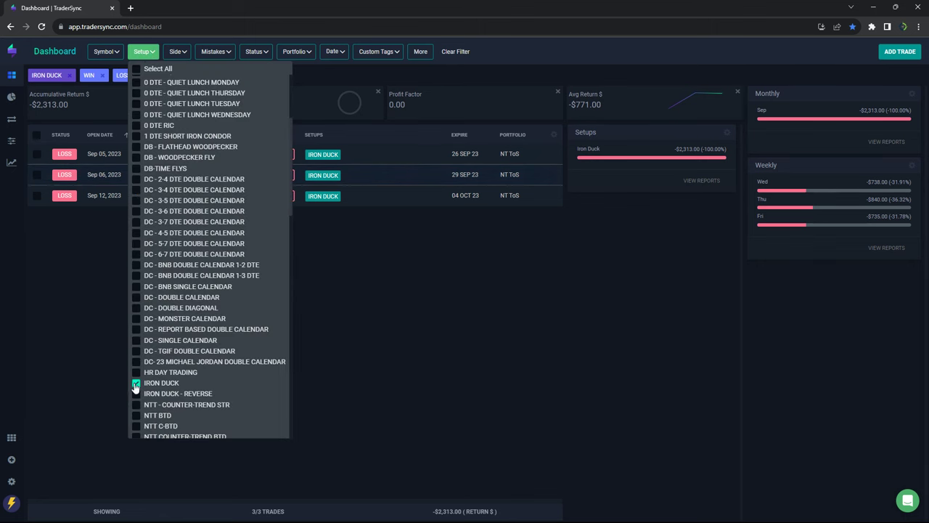
pyautogui.click(135, 385)
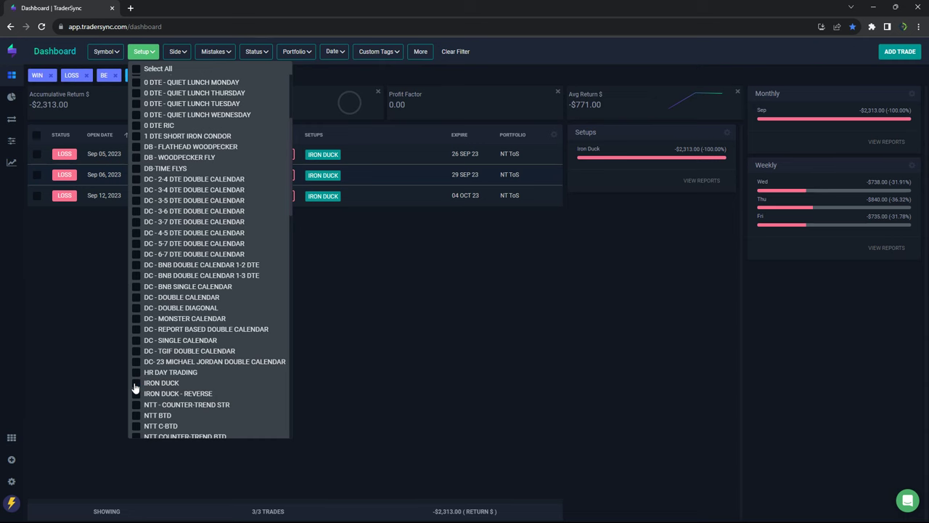
# Filter to OS Hedge Hog, Reverse Hedge Hog, Short Strangle and Volatility Contraction setups
pyautogui.scroll(-2, 181, 381)
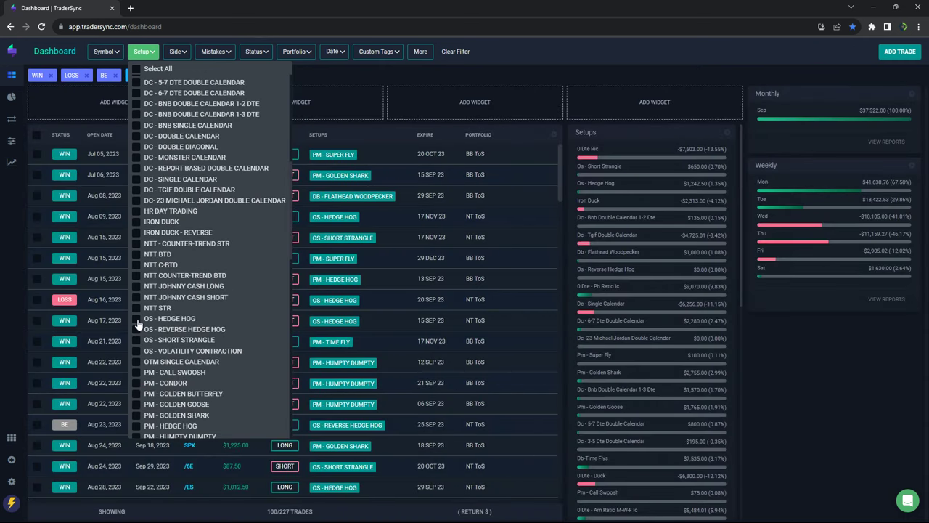
pyautogui.click(136, 318)
pyautogui.click(136, 329)
pyautogui.click(137, 351)
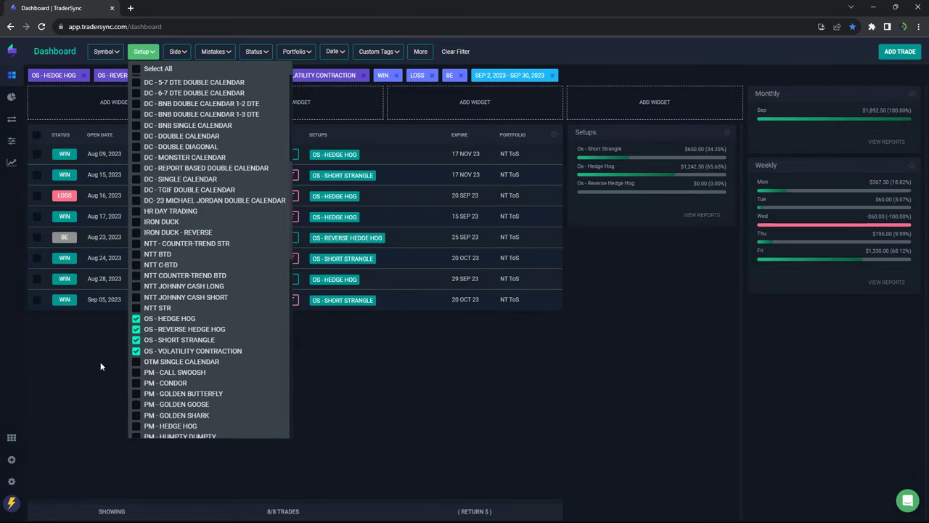
pyautogui.click(94, 381)
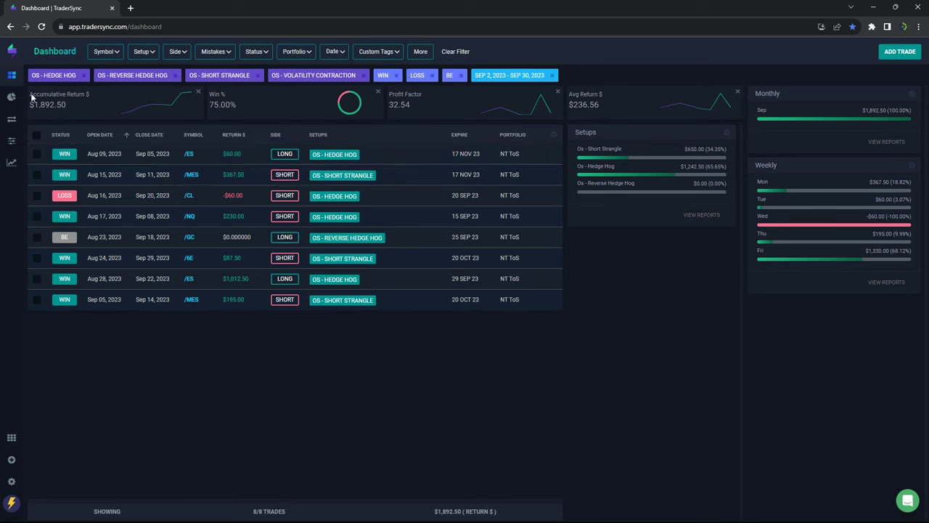
# Uncheck the four OS setups in the Setup filter
pyautogui.click(153, 57)
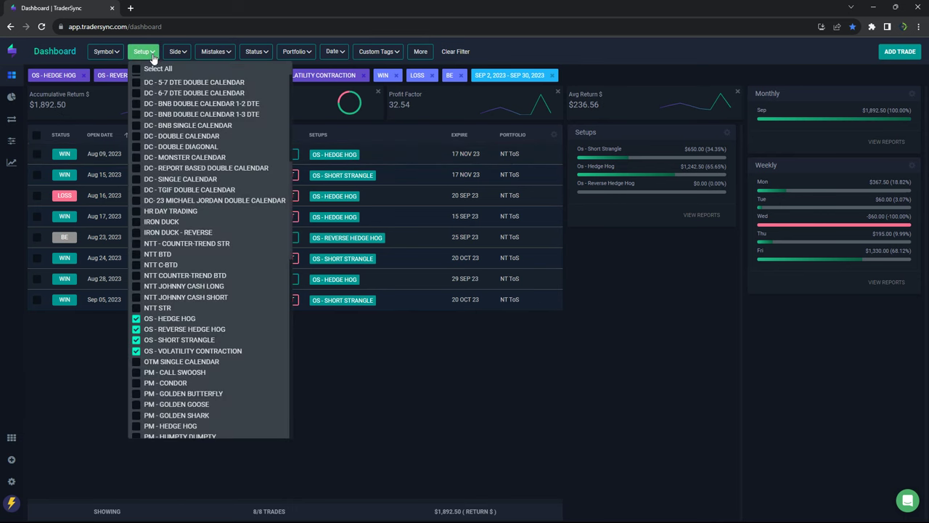
pyautogui.click(136, 320)
pyautogui.click(136, 330)
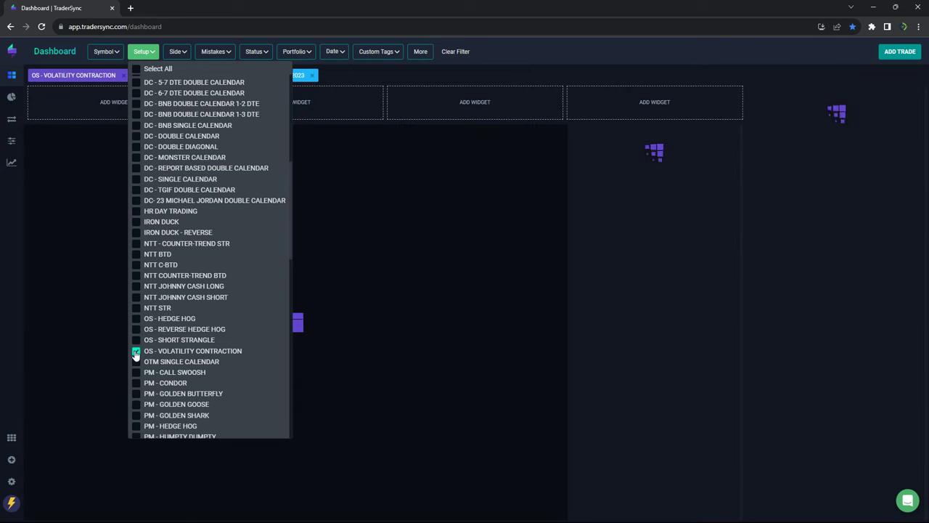
pyautogui.click(137, 352)
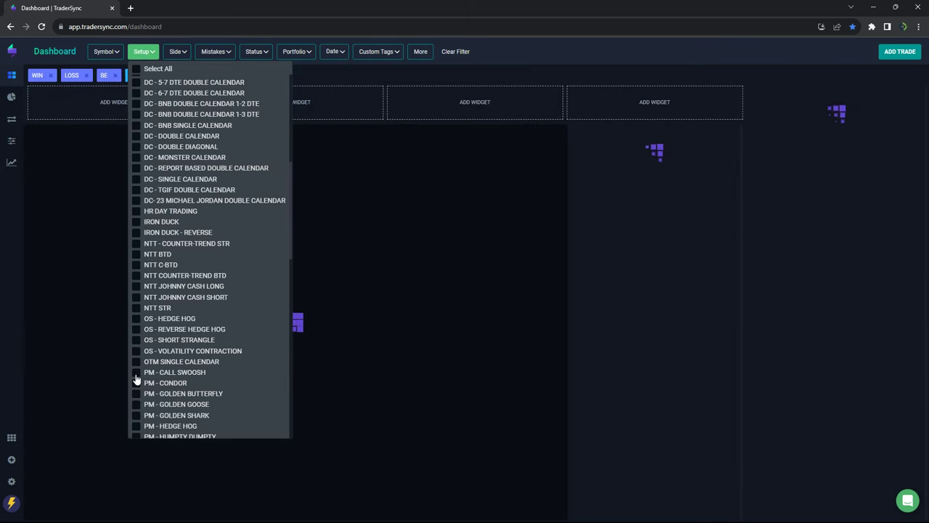
# Check every PM setup from Call Swoosh through Verti-Fly and apply the filter
pyautogui.click(136, 372)
pyautogui.click(135, 394)
pyautogui.click(135, 404)
pyautogui.click(136, 426)
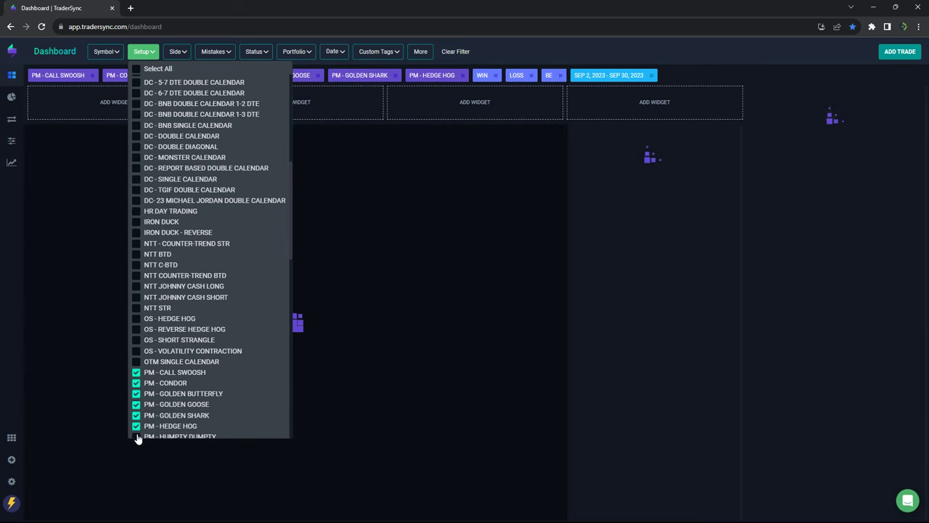
pyautogui.click(137, 435)
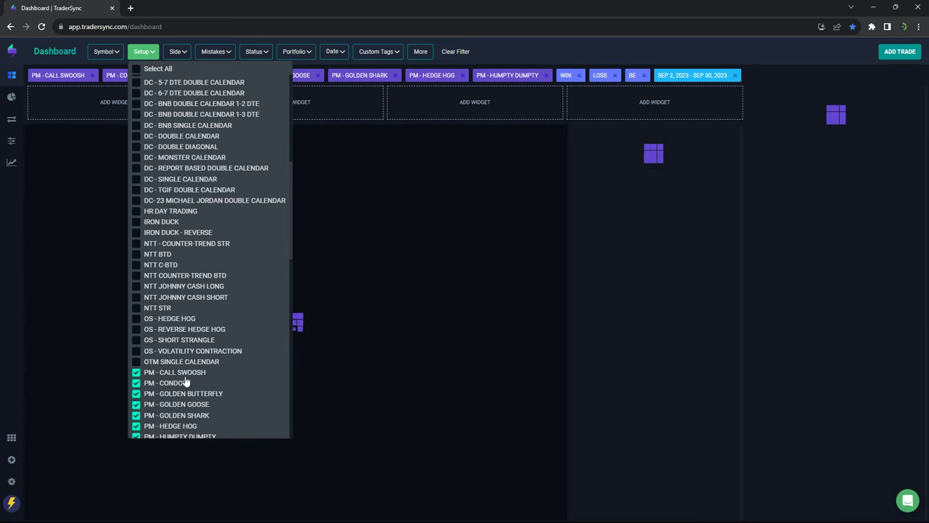
pyautogui.scroll(-3, 163, 323)
pyautogui.click(136, 286)
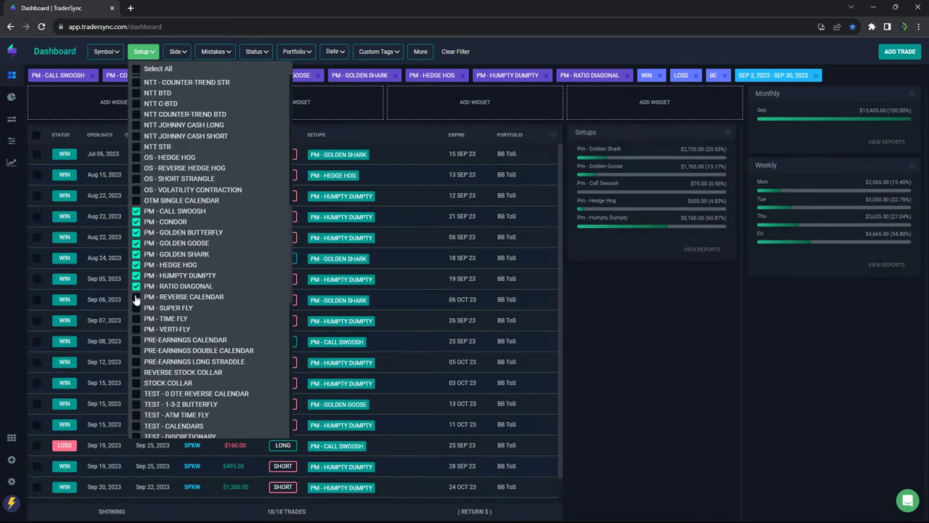
pyautogui.click(135, 308)
pyautogui.click(136, 329)
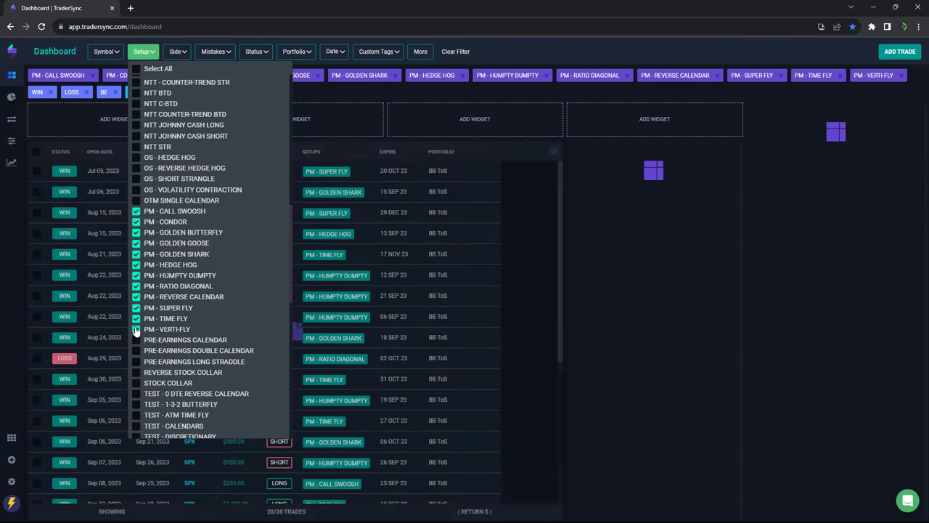
pyautogui.click(612, 393)
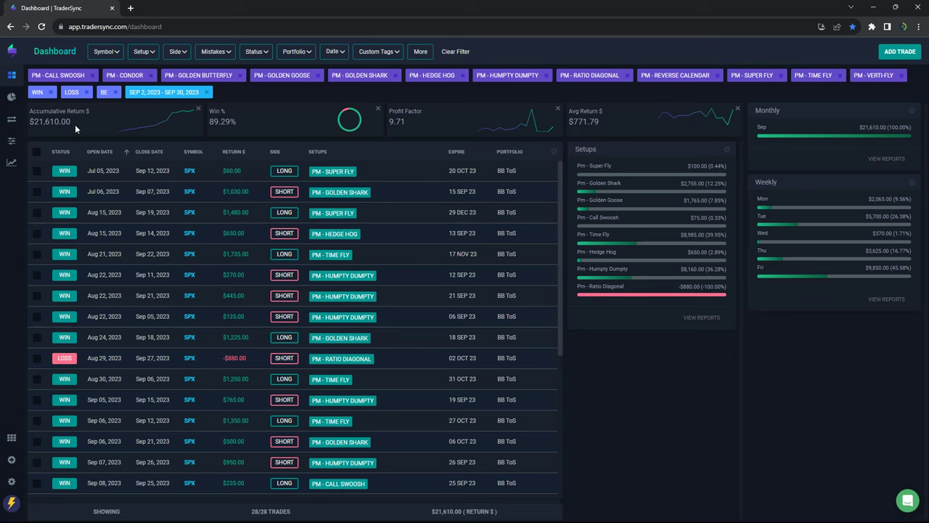
# Open navigationtrading.com in a new tab and view its Free versus Pro membership pricing
pyautogui.click(131, 8)
pyautogui.click(133, 27)
pyautogui.write('n')
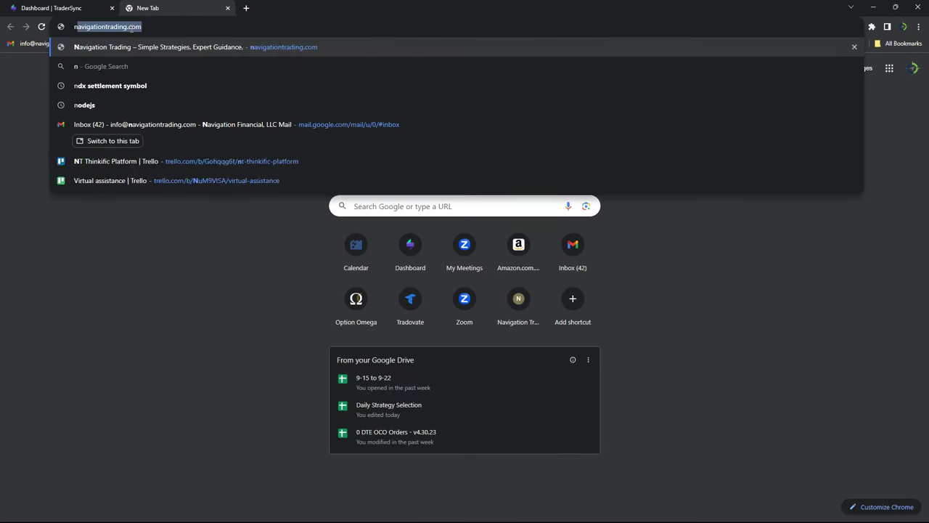
pyautogui.write('av')
pyautogui.press('Return')
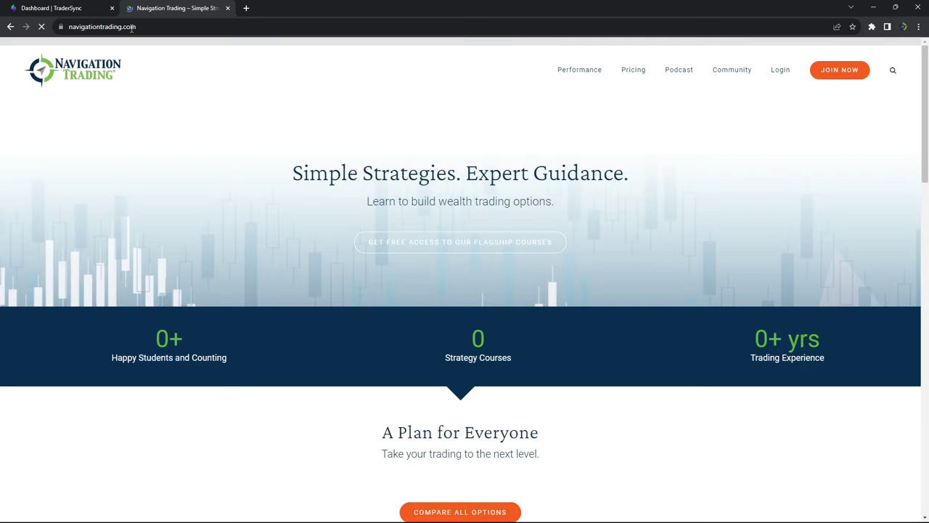
pyautogui.click(632, 72)
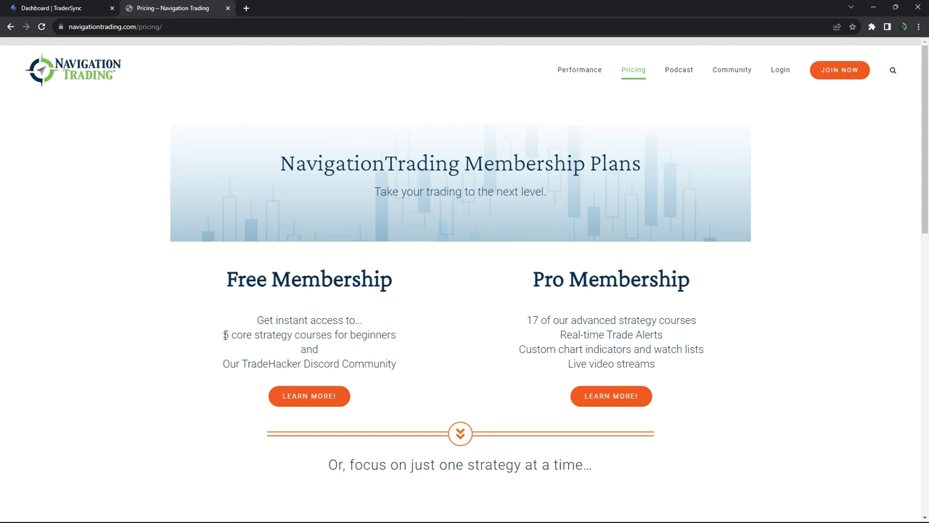
pyautogui.moveTo(225, 334); pyautogui.dragTo(413, 338)
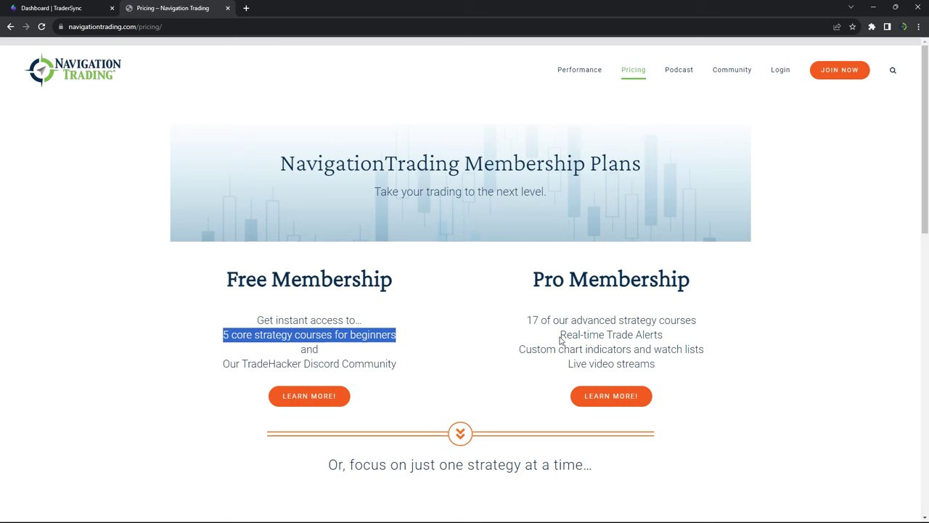
pyautogui.scroll(-4, 624, 334)
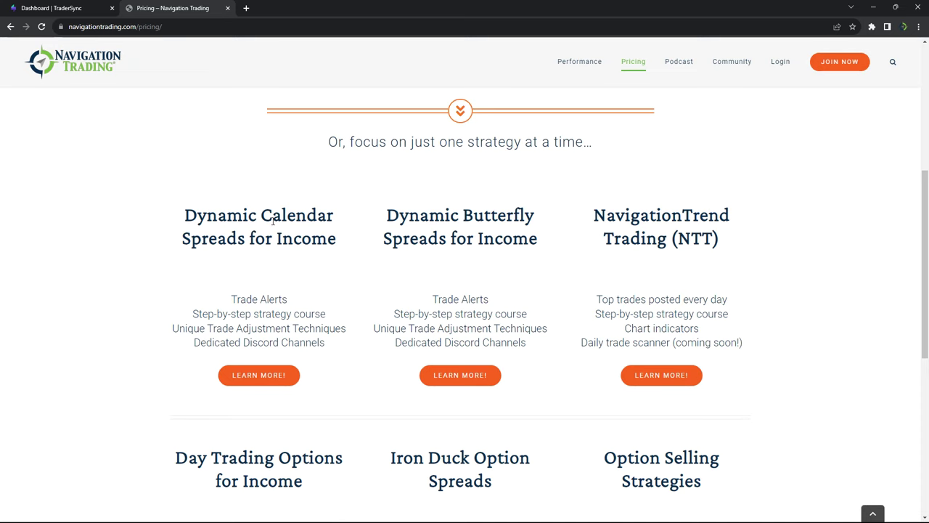
pyautogui.moveTo(262, 215); pyautogui.dragTo(334, 215)
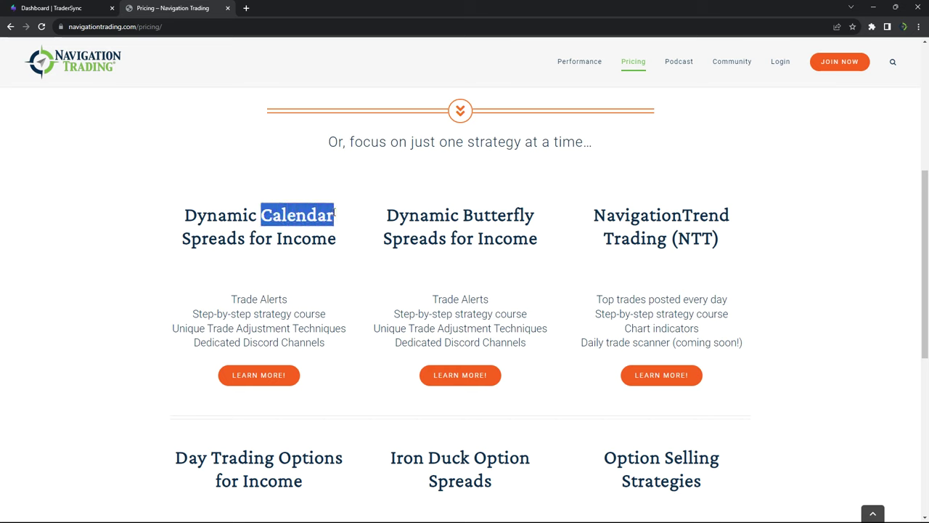
pyautogui.moveTo(463, 216); pyautogui.dragTo(557, 222)
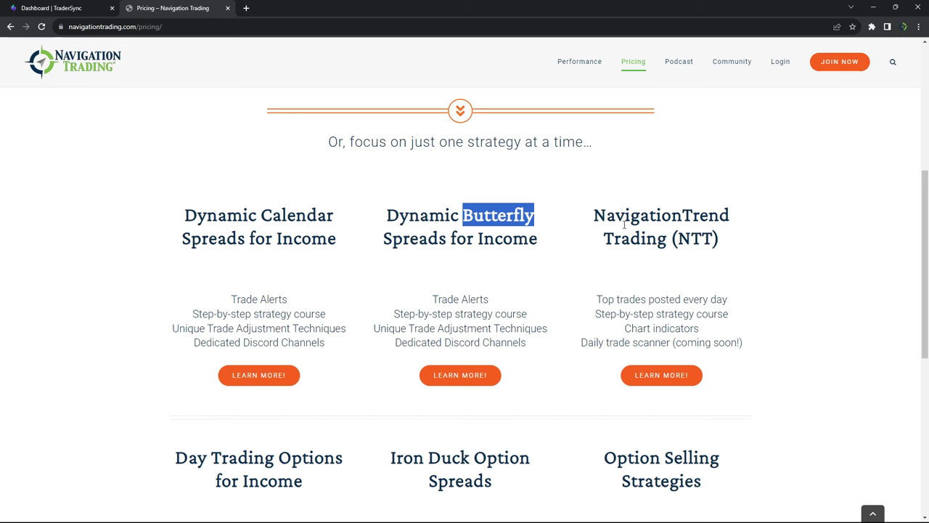
pyautogui.moveTo(594, 212); pyautogui.dragTo(726, 241)
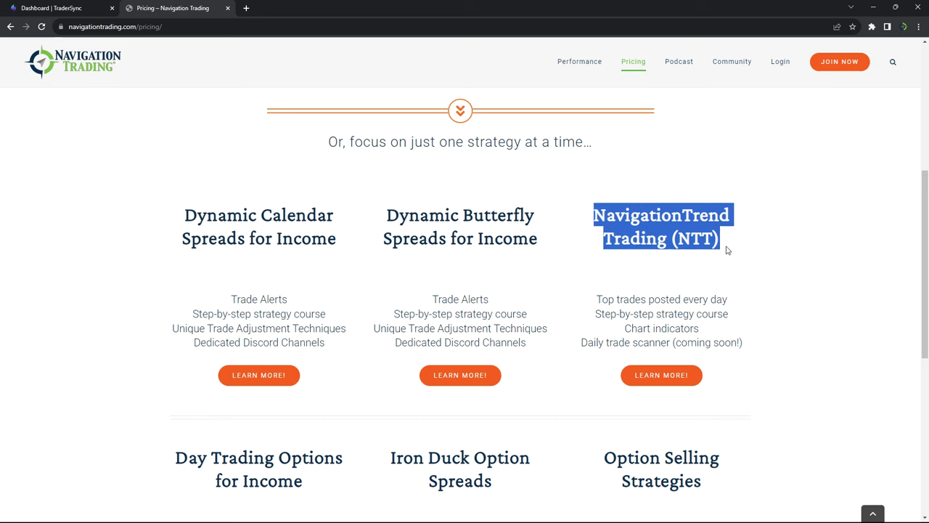
pyautogui.scroll(-2, 728, 249)
pyautogui.scroll(-1, 728, 250)
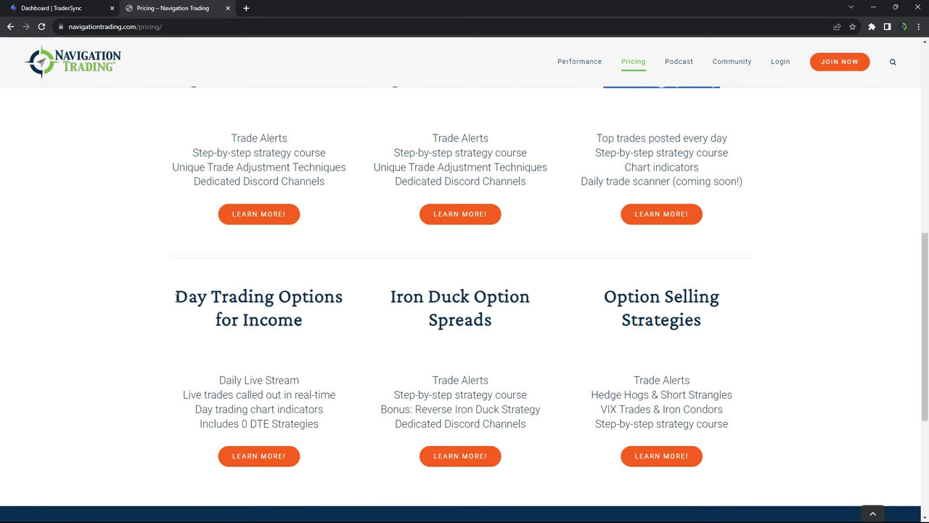
pyautogui.moveTo(174, 299); pyautogui.dragTo(344, 298)
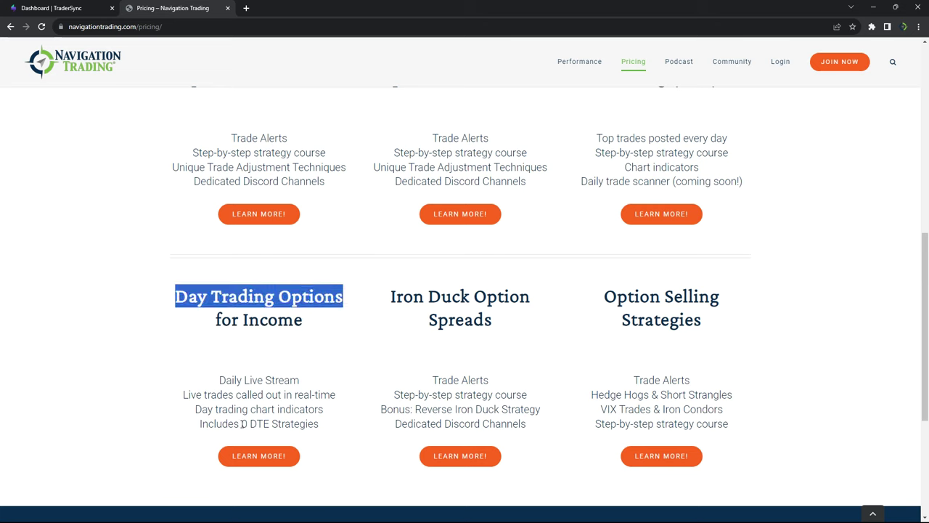
pyautogui.moveTo(240, 424); pyautogui.dragTo(324, 425)
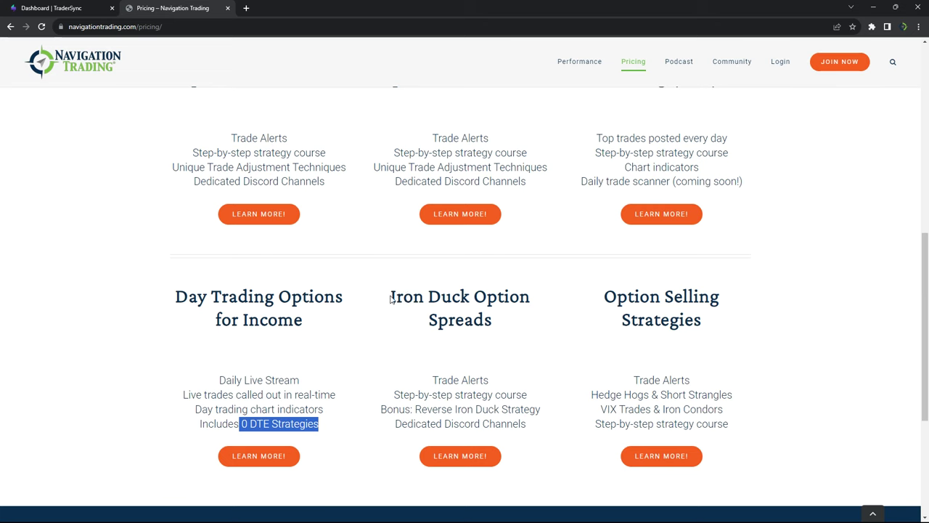
pyautogui.moveTo(391, 296); pyautogui.dragTo(547, 302)
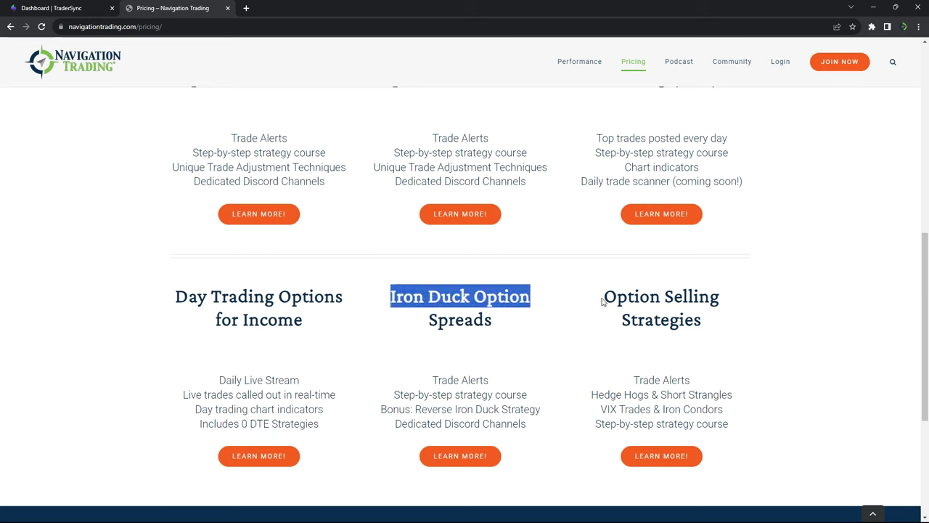
pyautogui.moveTo(604, 299); pyautogui.dragTo(720, 297)
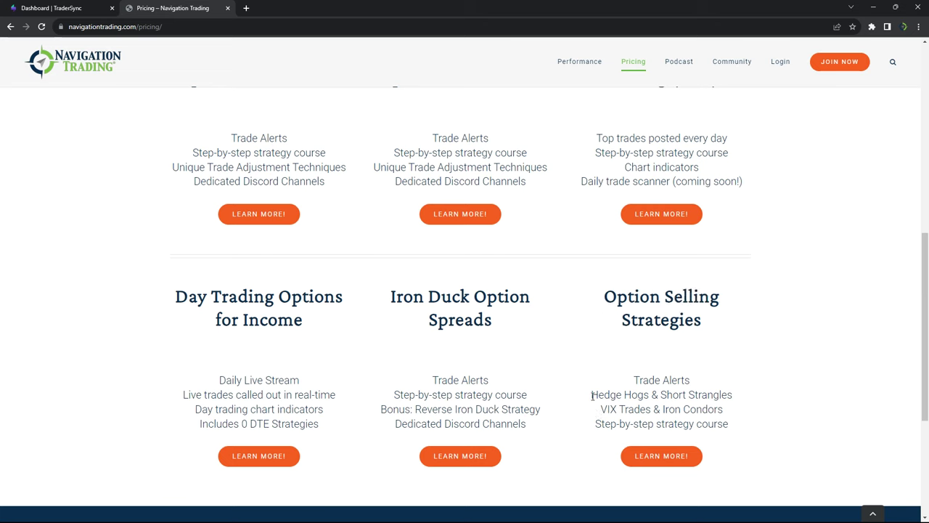
pyautogui.moveTo(592, 396); pyautogui.dragTo(742, 401)
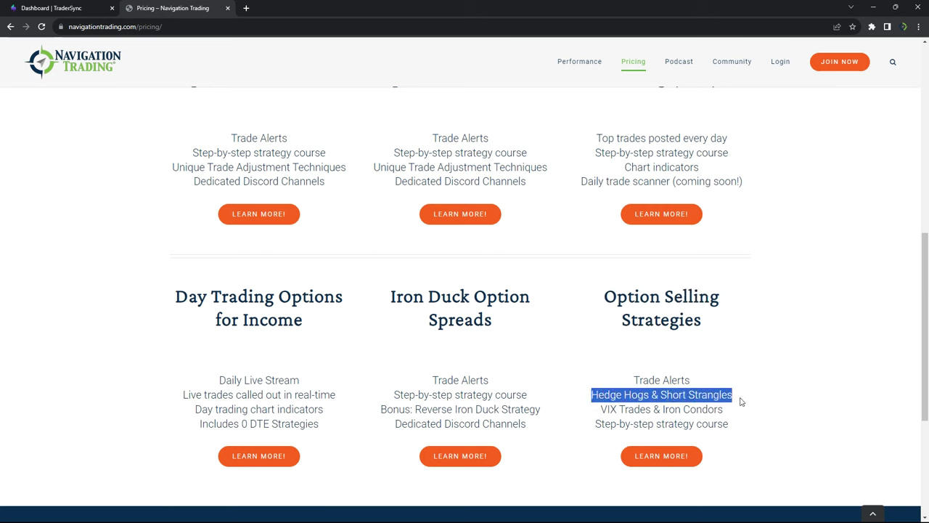
pyautogui.click(812, 384)
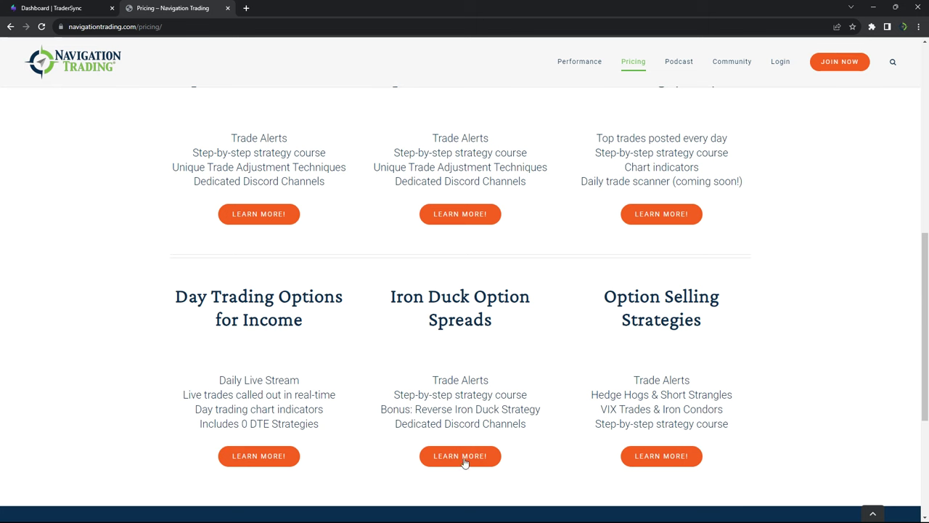
pyautogui.scroll(5, 541, 396)
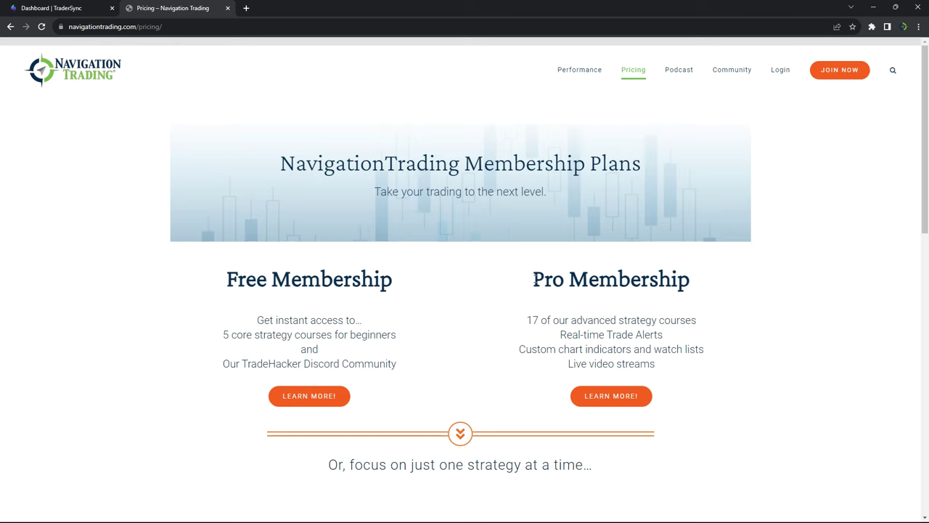
pyautogui.moveTo(533, 281); pyautogui.dragTo(703, 290)
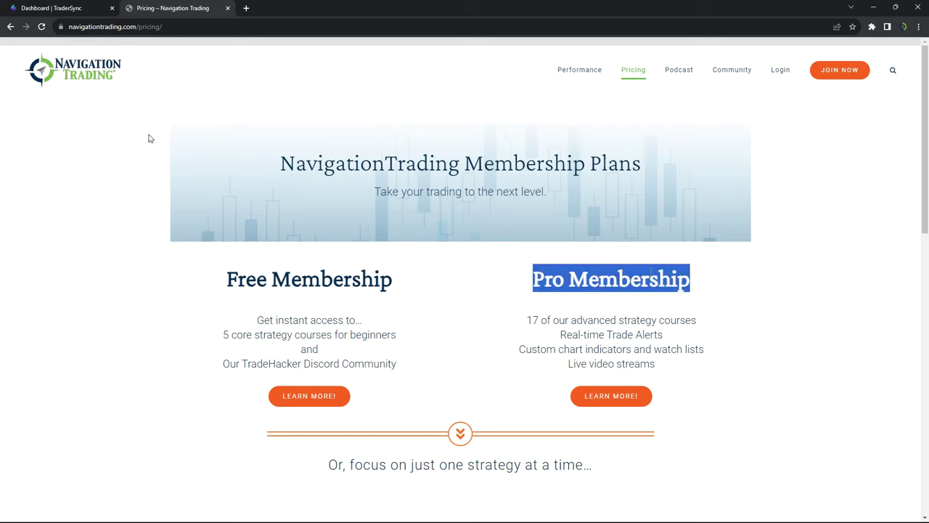